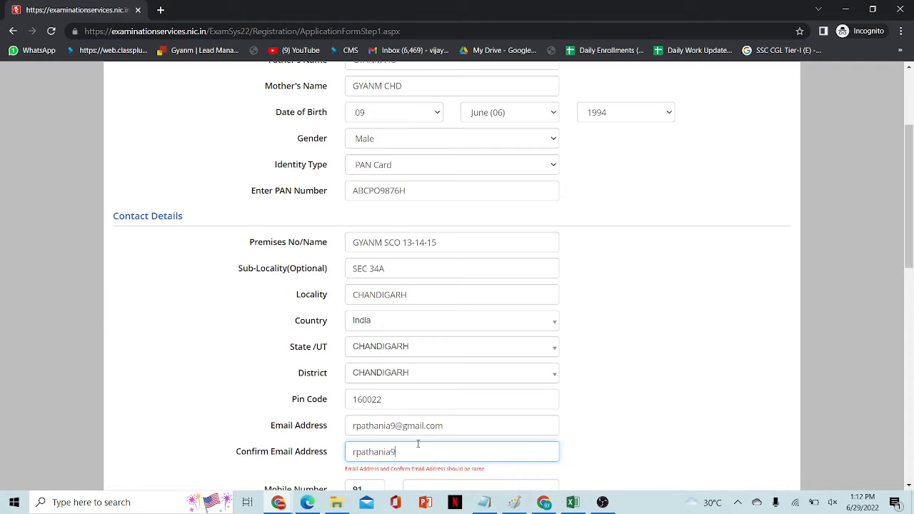
Step: Type the rest of the email address into the Confirm Email field
{"action": "type", "text": "ail.com"}
Step: Fix the typo so the confirmation email matches the email address
{"action": "key", "text": "Left"}
{"action": "key", "text": "Left"}
{"action": "key", "text": "Left"}
{"action": "key", "text": "Left"}
{"action": "type", "text": "l"}
{"action": "left_click", "coordinate": [641, 410]}
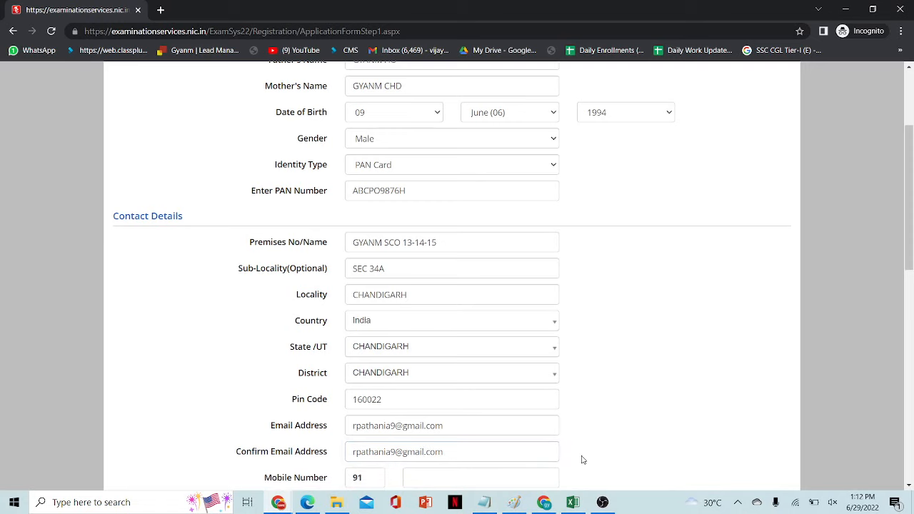
Step: Enter the mobile number and start retyping it in Confirm Mobile Number
{"action": "left_click", "coordinate": [443, 477]}
{"action": "scroll", "coordinate": [912, 247], "scroll_direction": "down", "scroll_amount": 2}
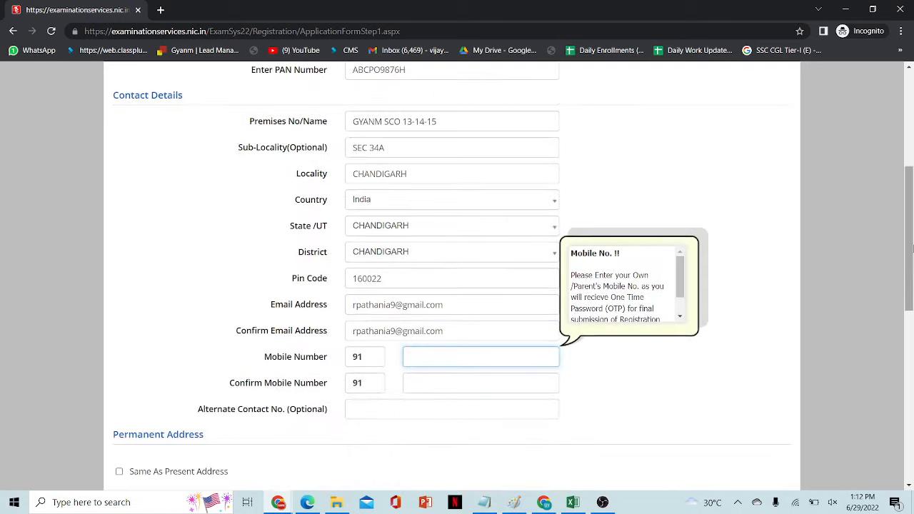
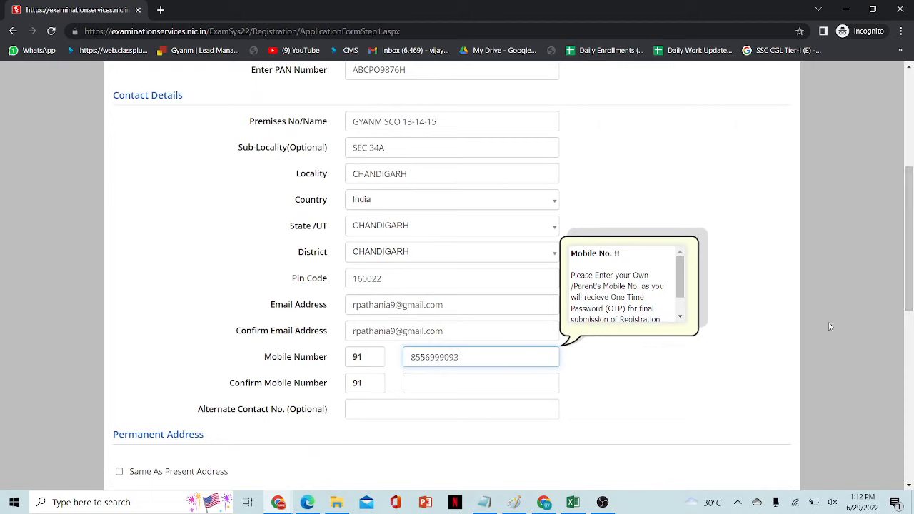
{"action": "left_click", "coordinate": [540, 380]}
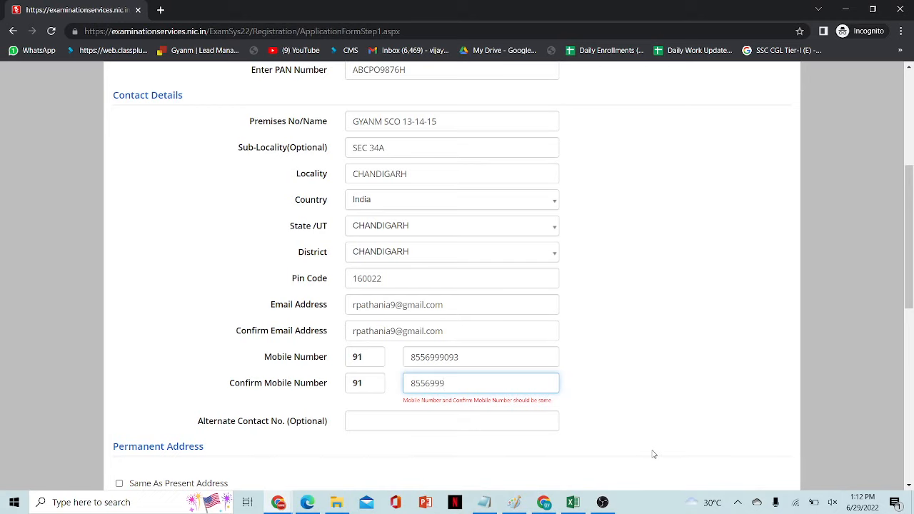
Step: Finish the mobile confirmation and set permanent address same as present address
{"action": "left_click", "coordinate": [743, 431]}
{"action": "left_click_drag", "start_coordinate": [906, 305], "coordinate": [909, 395]}
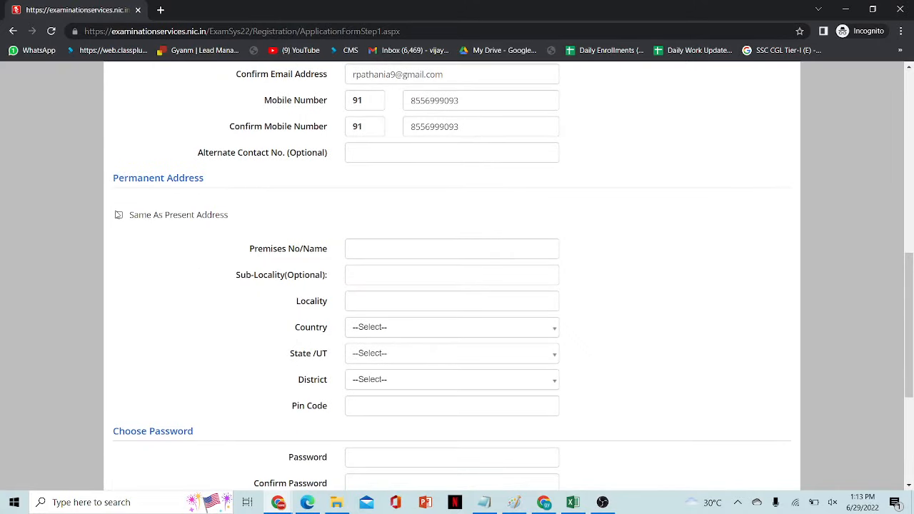
{"action": "left_click", "coordinate": [120, 216]}
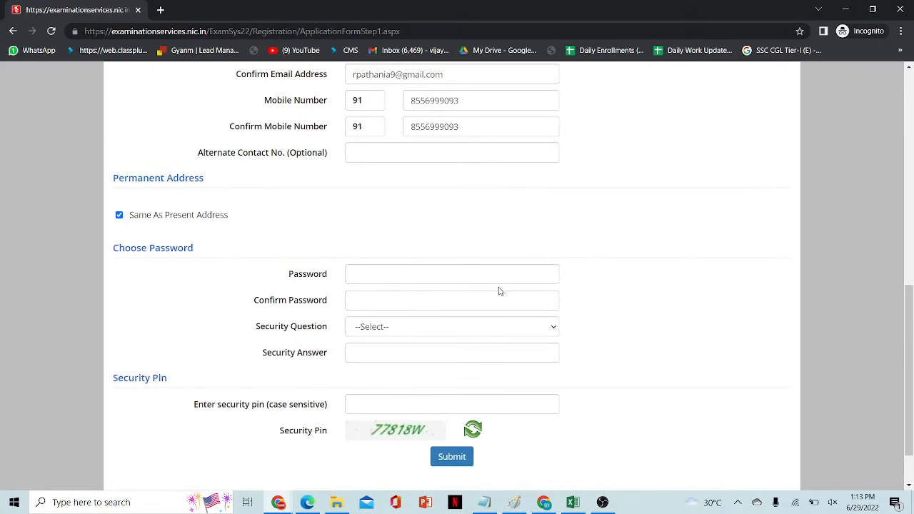
Step: Set the account password and answer the rarely-visited-website security question
{"action": "left_click", "coordinate": [498, 276]}
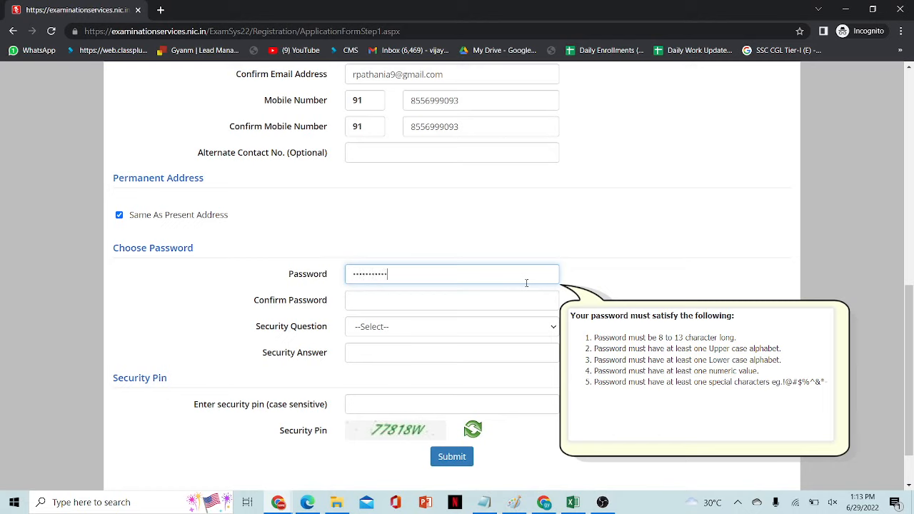
{"action": "left_click", "coordinate": [519, 300]}
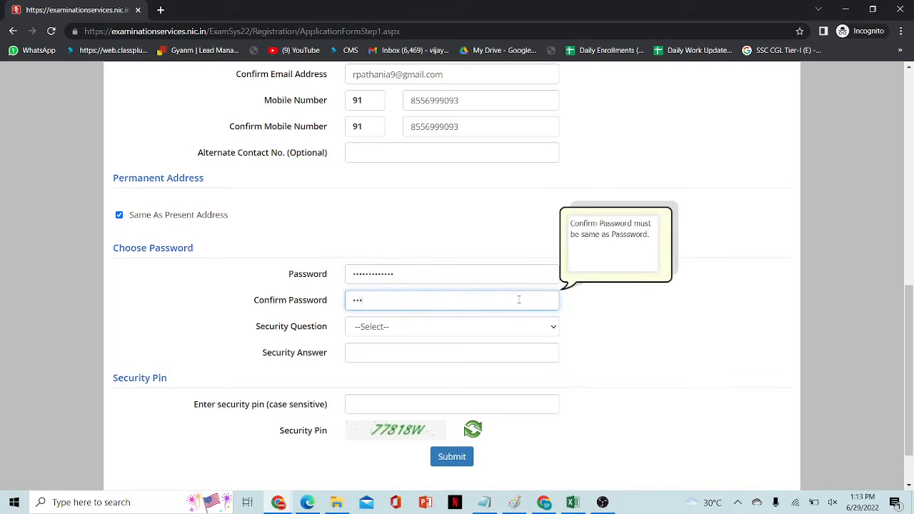
{"action": "type", "text": "•••••••••••"}
{"action": "left_click", "coordinate": [593, 318]}
{"action": "left_click", "coordinate": [470, 329]}
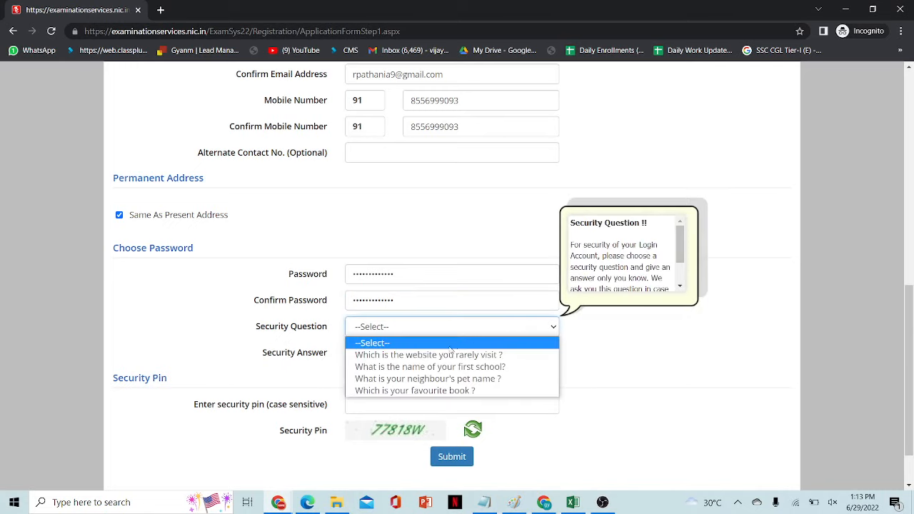
{"action": "left_click", "coordinate": [456, 355]}
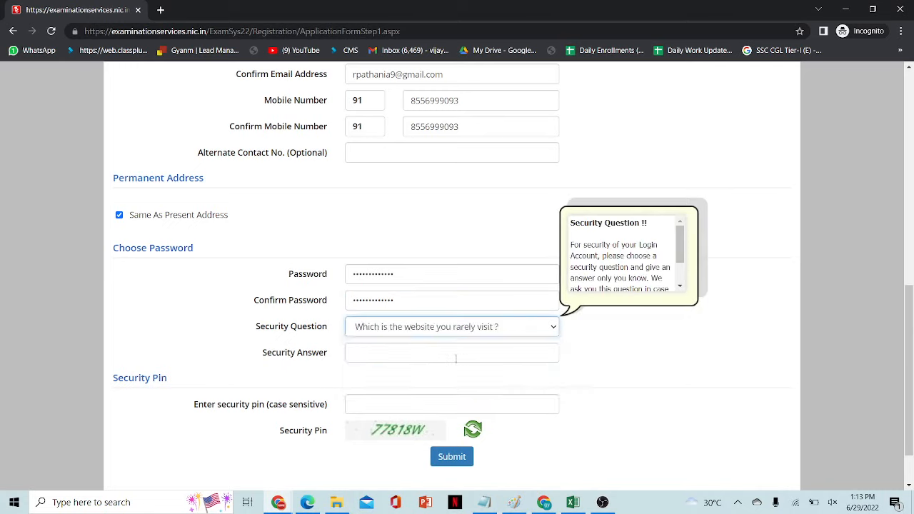
{"action": "left_click", "coordinate": [452, 355]}
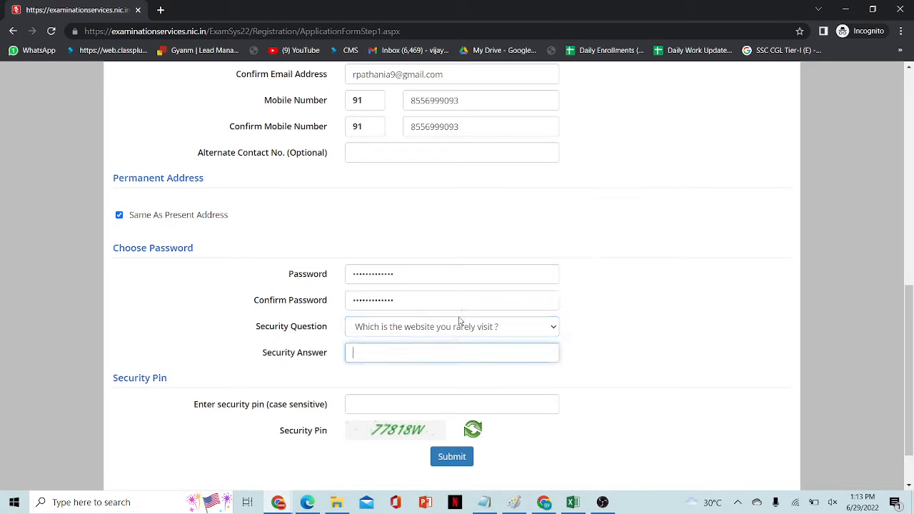
{"action": "type", "text": "••"}
Step: Enter the security pin and submit the registration details for review
{"action": "left_click", "coordinate": [508, 406]}
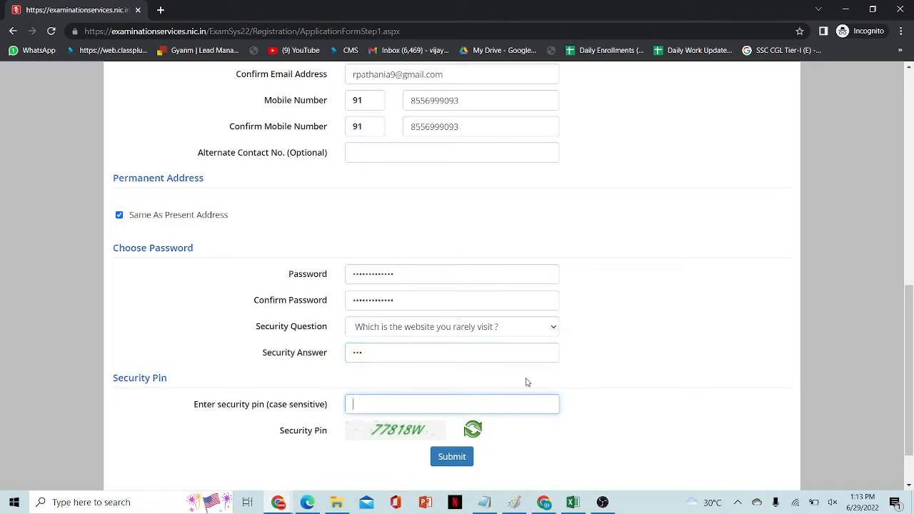
{"action": "type", "text": "77818W"}
{"action": "left_click", "coordinate": [642, 423]}
{"action": "scroll", "coordinate": [913, 352], "scroll_direction": "down", "scroll_amount": 1}
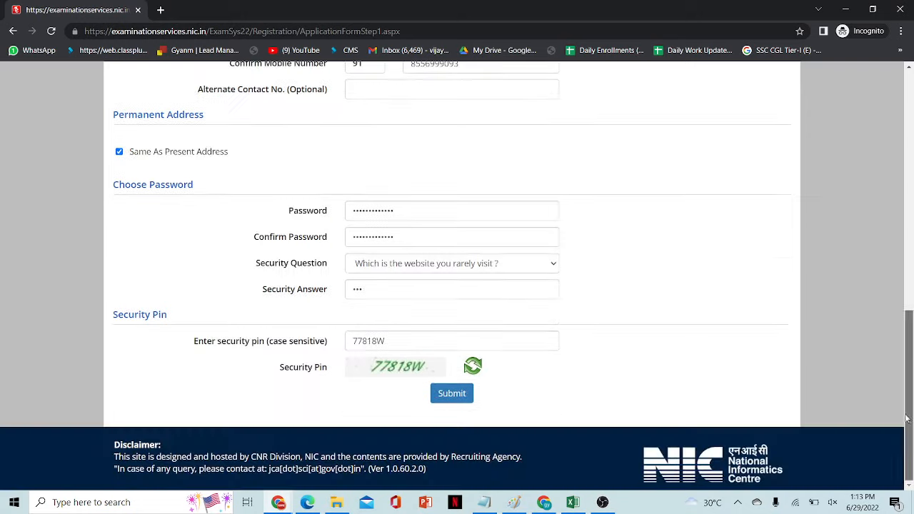
{"action": "left_click", "coordinate": [437, 397]}
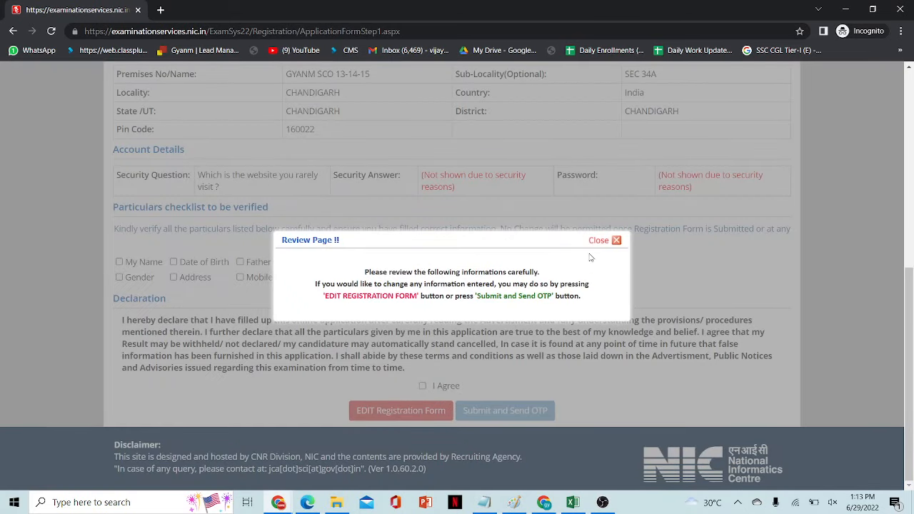
Step: Tick verified for name, gender, birth date, address, parents' names, mobile and email
{"action": "left_click", "coordinate": [615, 241]}
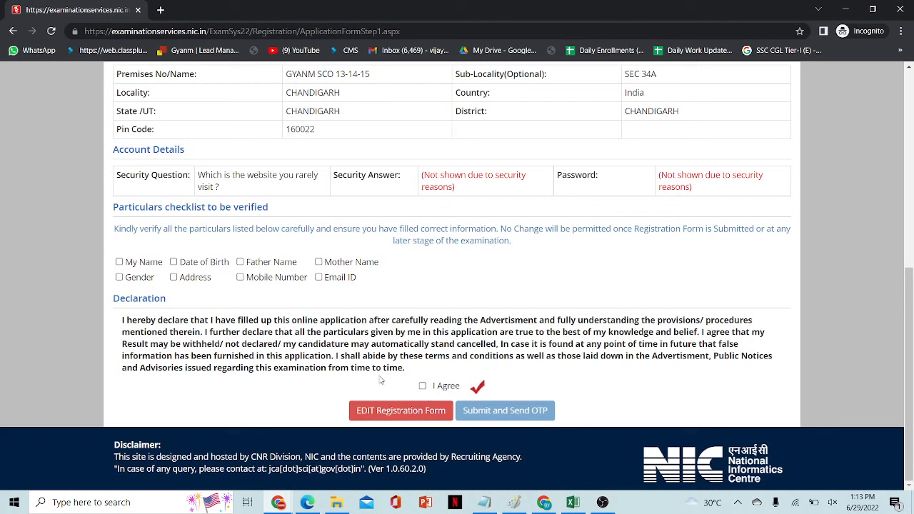
{"action": "left_click", "coordinate": [120, 262]}
{"action": "left_click", "coordinate": [120, 278]}
{"action": "left_click", "coordinate": [174, 263]}
{"action": "left_click", "coordinate": [174, 277]}
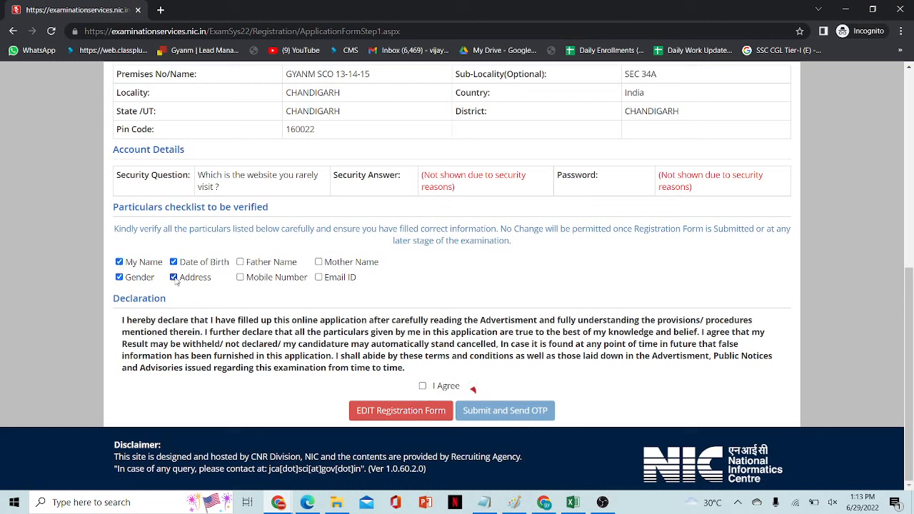
{"action": "left_click", "coordinate": [240, 262]}
{"action": "left_click", "coordinate": [240, 277]}
{"action": "left_click", "coordinate": [318, 262]}
{"action": "left_click", "coordinate": [319, 278]}
Step: Accept the declaration and submit the registration to receive an OTP
{"action": "left_click", "coordinate": [422, 386]}
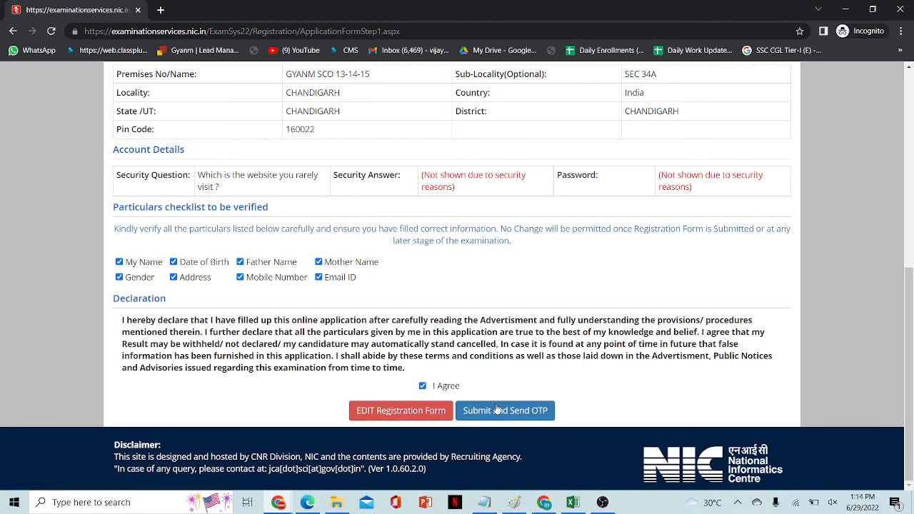
{"action": "left_click", "coordinate": [511, 412]}
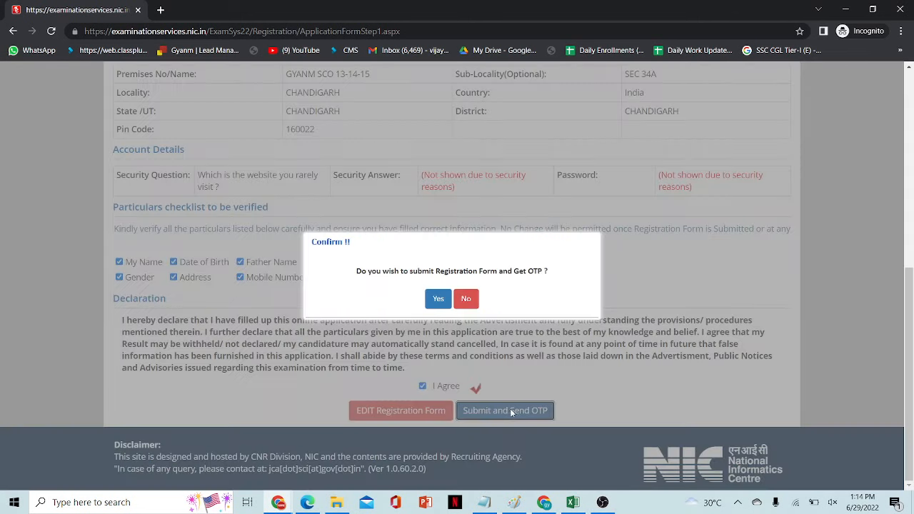
{"action": "left_click", "coordinate": [437, 299]}
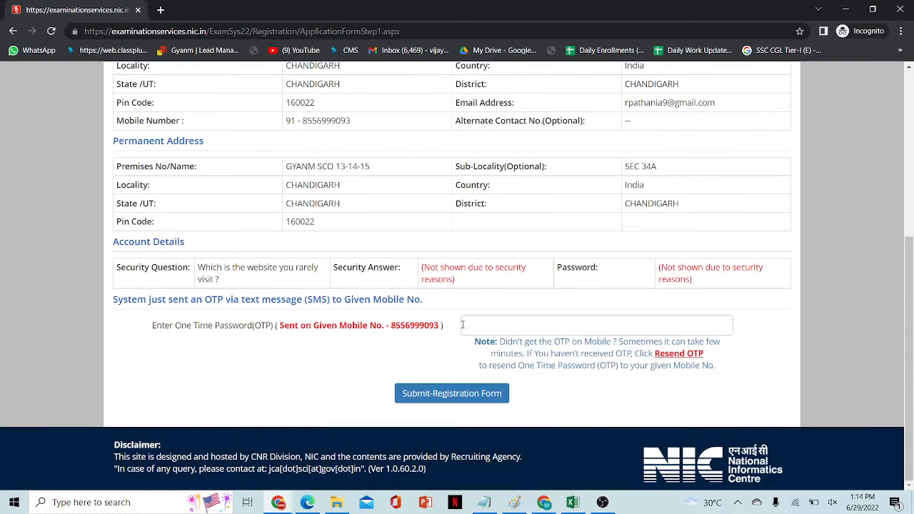
Step: Enter the SMS OTP and submit the registration form
{"action": "left_click", "coordinate": [516, 327]}
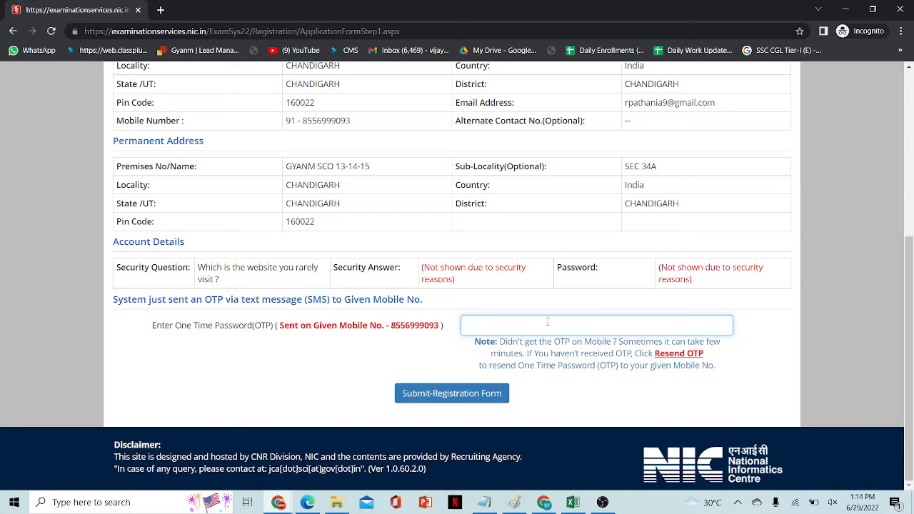
{"action": "left_click", "coordinate": [461, 393]}
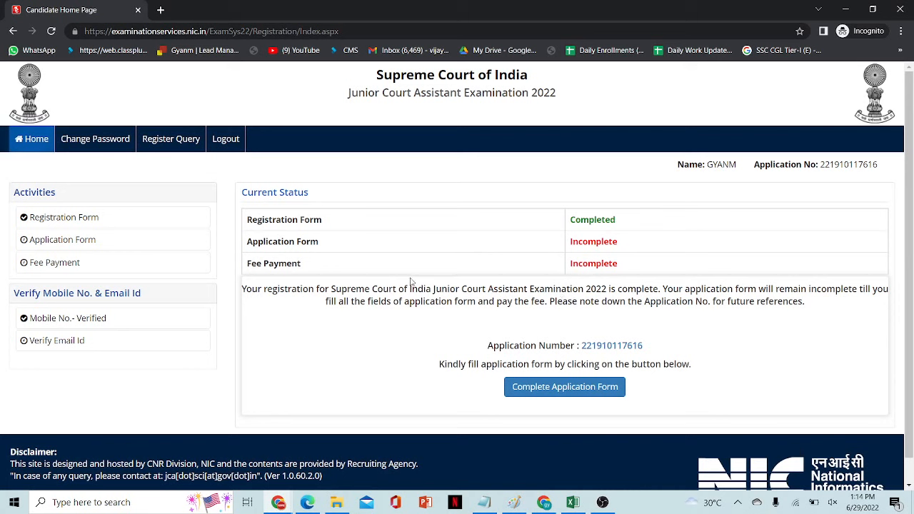
Step: In Personal Details, choose Indian citizen Yes, General category, handicapped No, diabetic No
{"action": "left_click", "coordinate": [563, 390]}
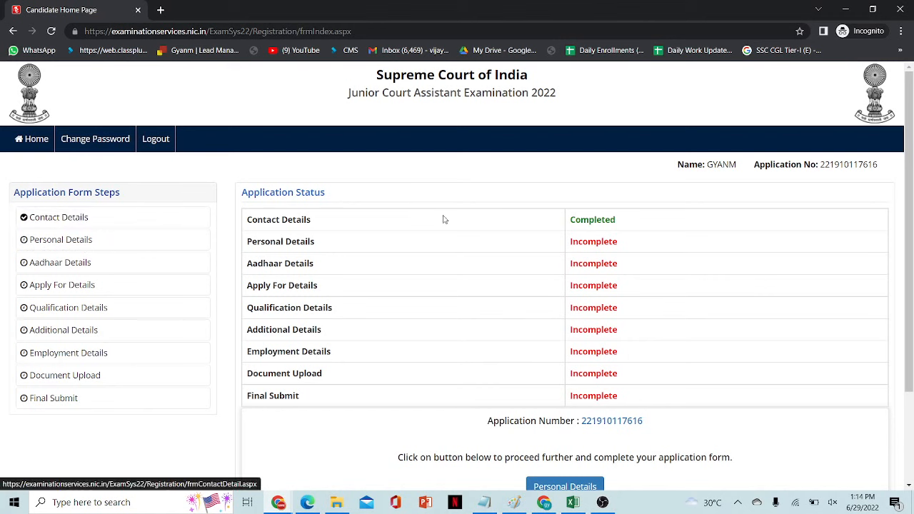
{"action": "left_click", "coordinate": [143, 246]}
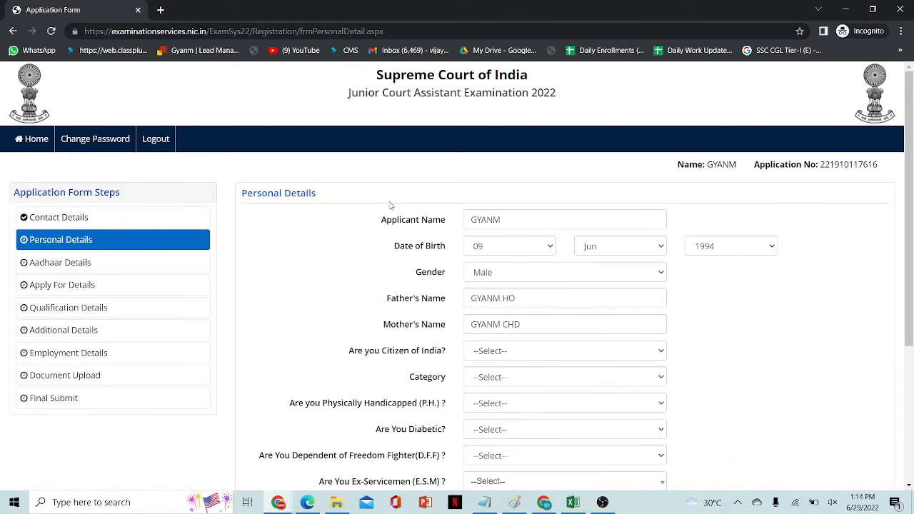
{"action": "left_click", "coordinate": [586, 352]}
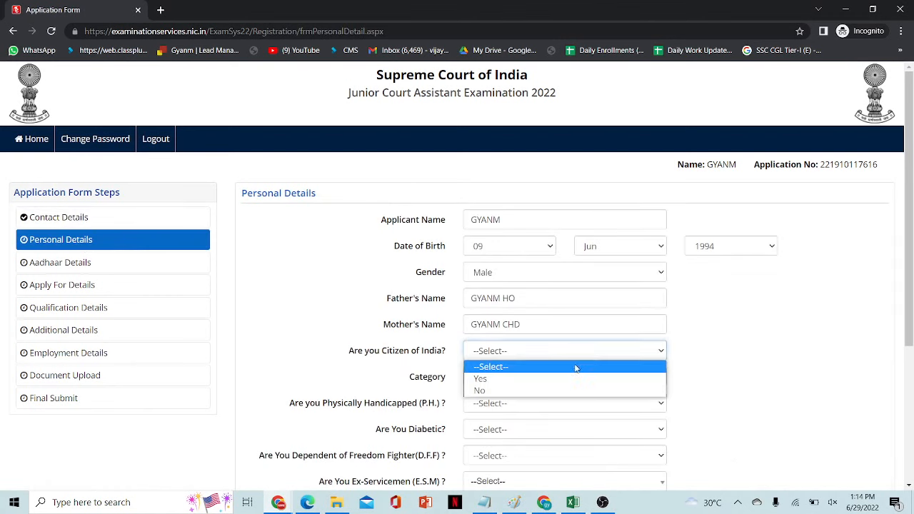
{"action": "left_click", "coordinate": [571, 378]}
{"action": "left_click", "coordinate": [582, 383]}
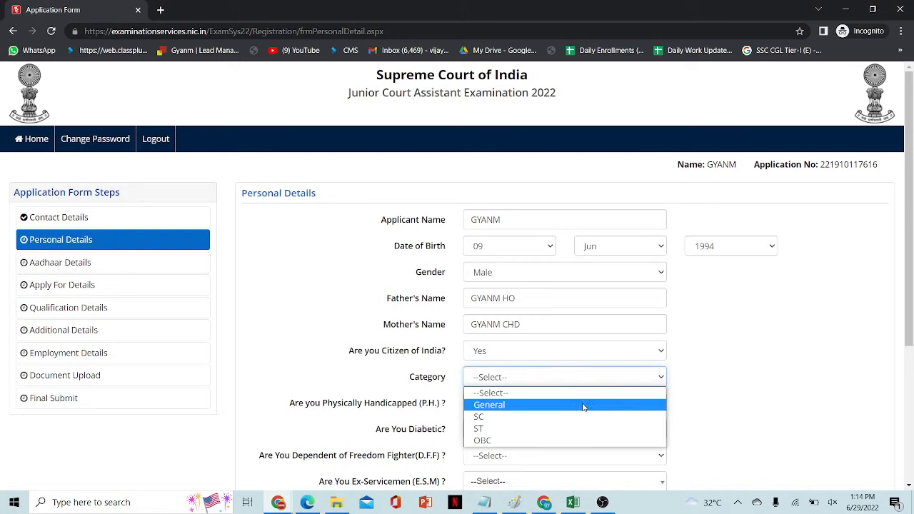
{"action": "left_click", "coordinate": [583, 405]}
{"action": "left_click", "coordinate": [605, 405]}
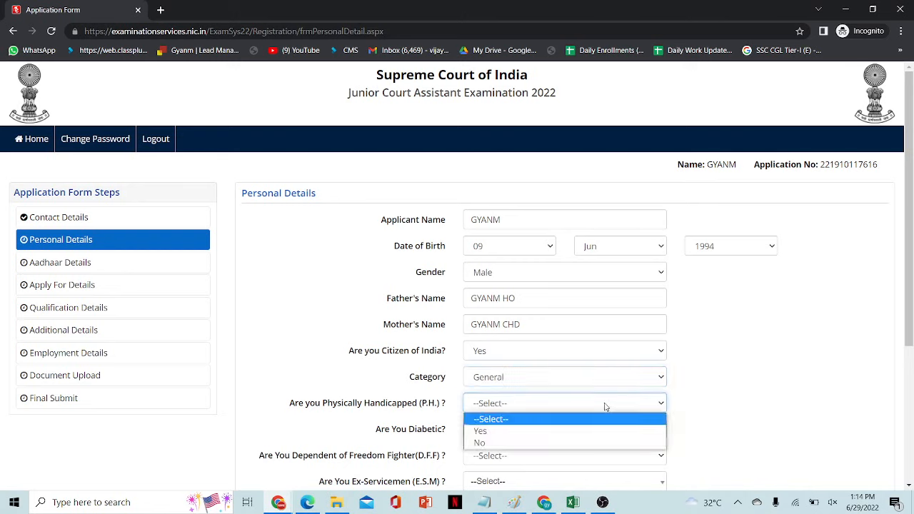
{"action": "left_click", "coordinate": [595, 443]}
{"action": "left_click", "coordinate": [648, 432]}
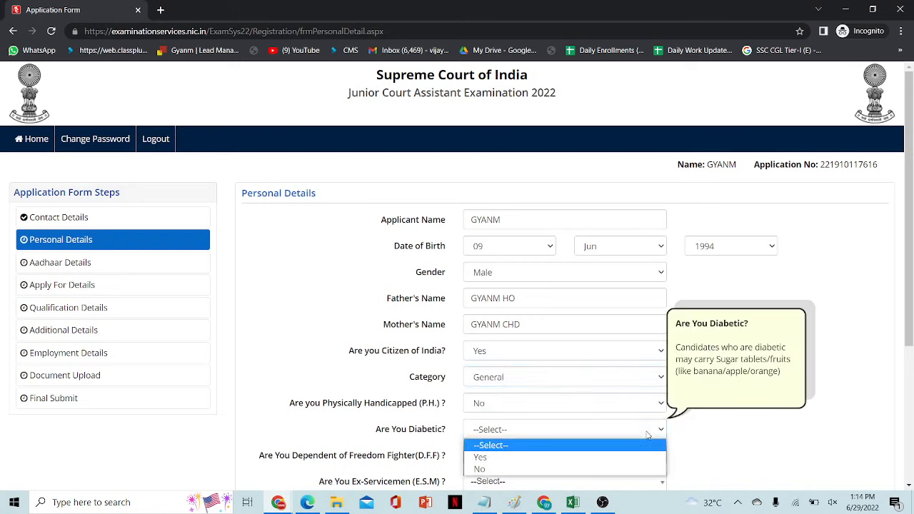
{"action": "left_click", "coordinate": [624, 469]}
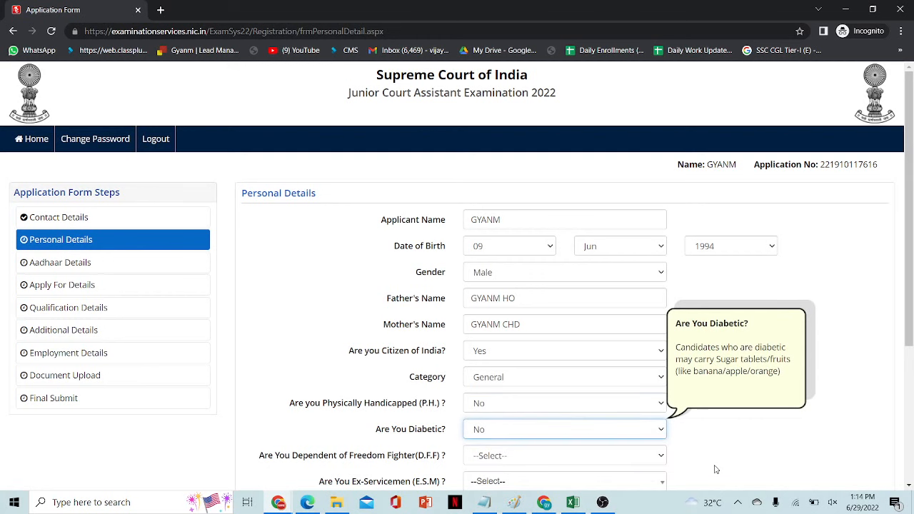
Step: Answer No for freedom-fighter dependent and ex-serviceman, enter the security pin, and Save & Next
{"action": "scroll", "coordinate": [904, 336], "scroll_direction": "down", "scroll_amount": 2}
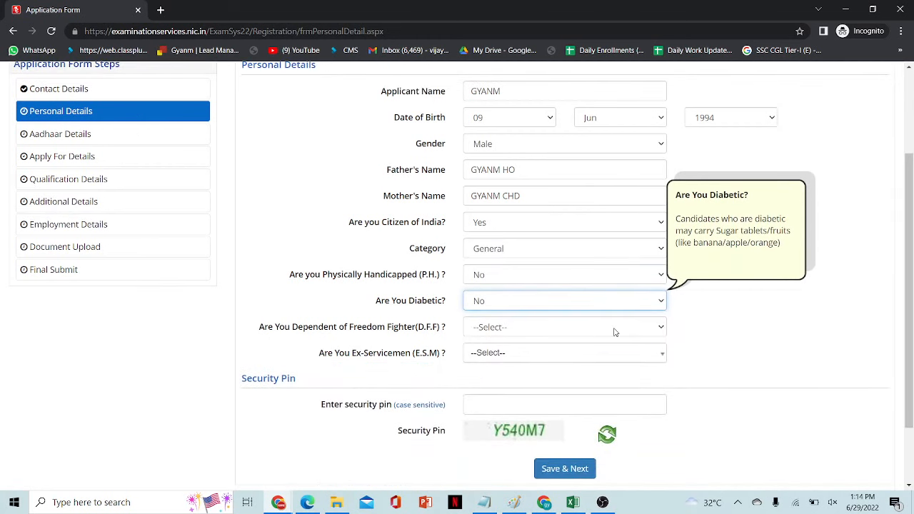
{"action": "left_click", "coordinate": [537, 330]}
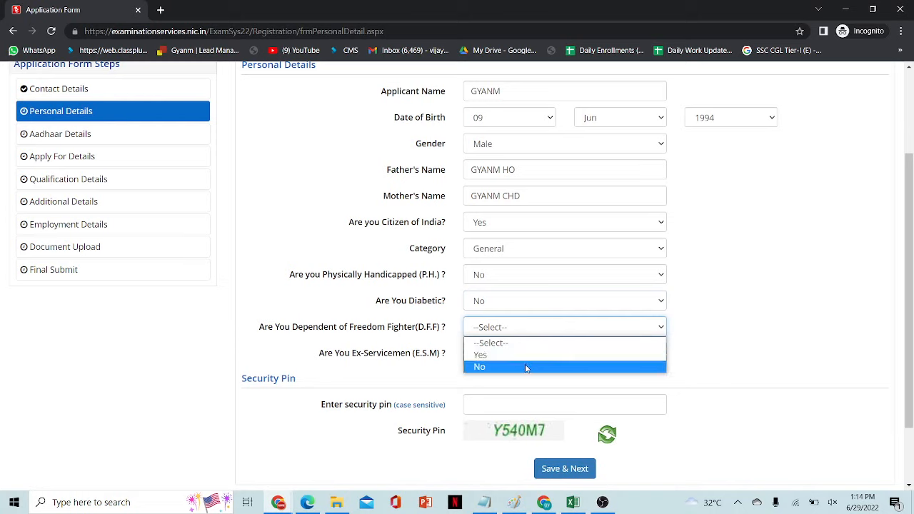
{"action": "left_click", "coordinate": [526, 368]}
{"action": "left_click", "coordinate": [522, 356]}
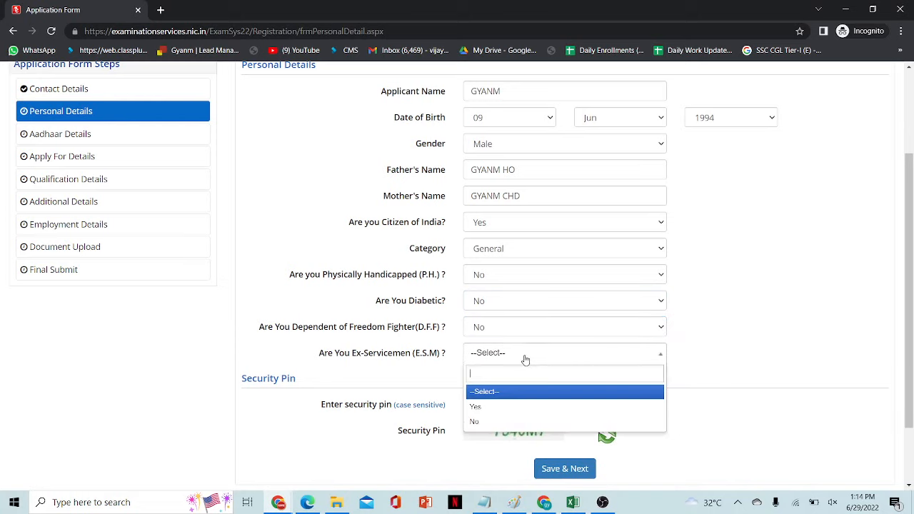
{"action": "left_click", "coordinate": [524, 424]}
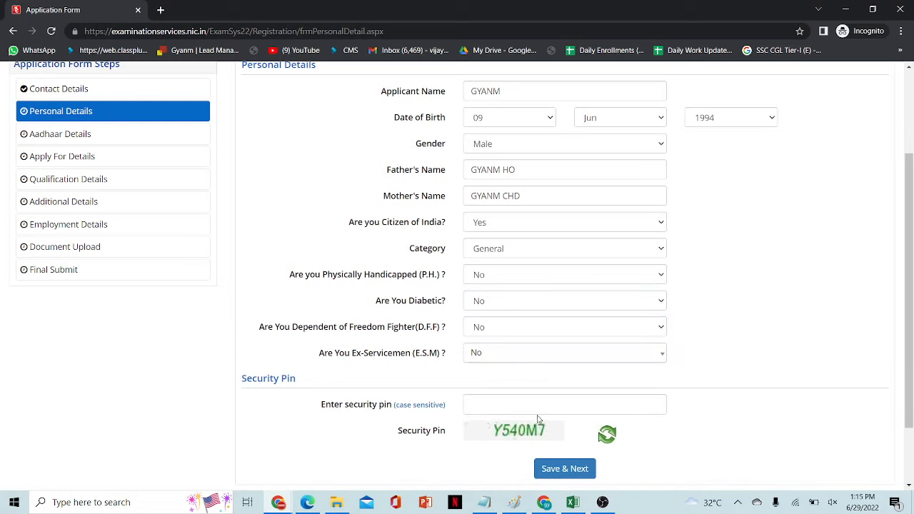
{"action": "left_click", "coordinate": [521, 404]}
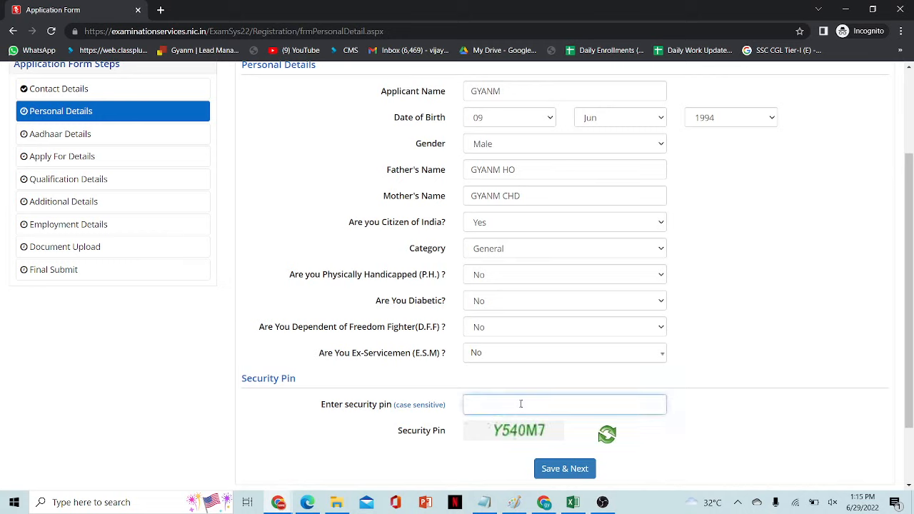
{"action": "type", "text": "Y540M7"}
{"action": "scroll", "coordinate": [901, 361], "scroll_direction": "down", "scroll_amount": 1}
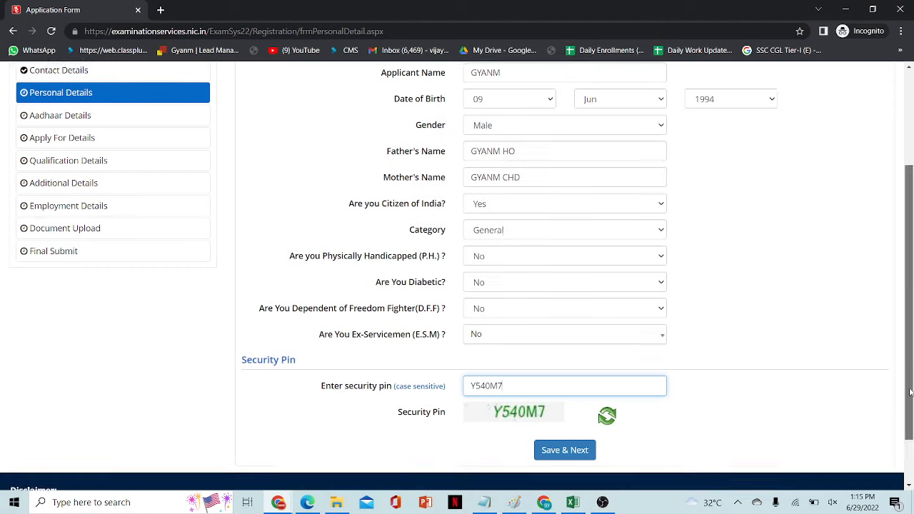
{"action": "left_click", "coordinate": [590, 402]}
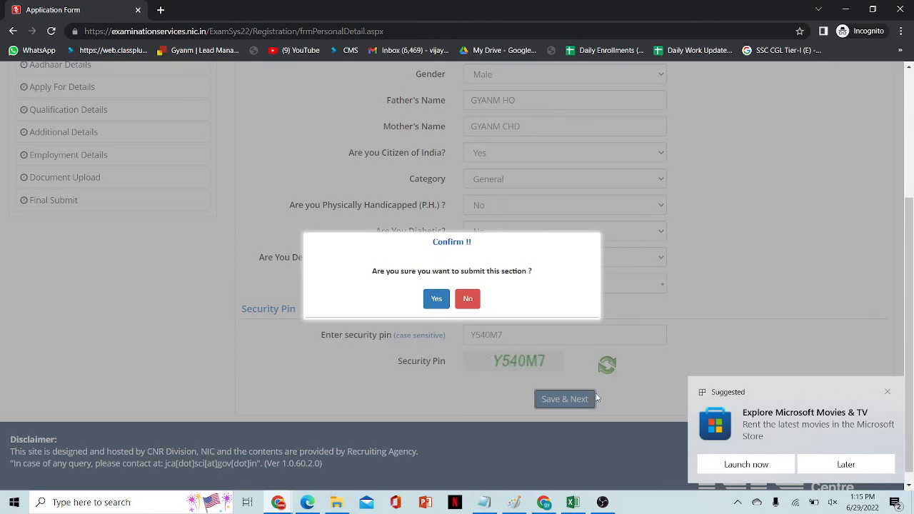
Step: Confirm the personal details, answer No to Aadhaar number, and submit the Aadhaar details
{"action": "left_click", "coordinate": [436, 299]}
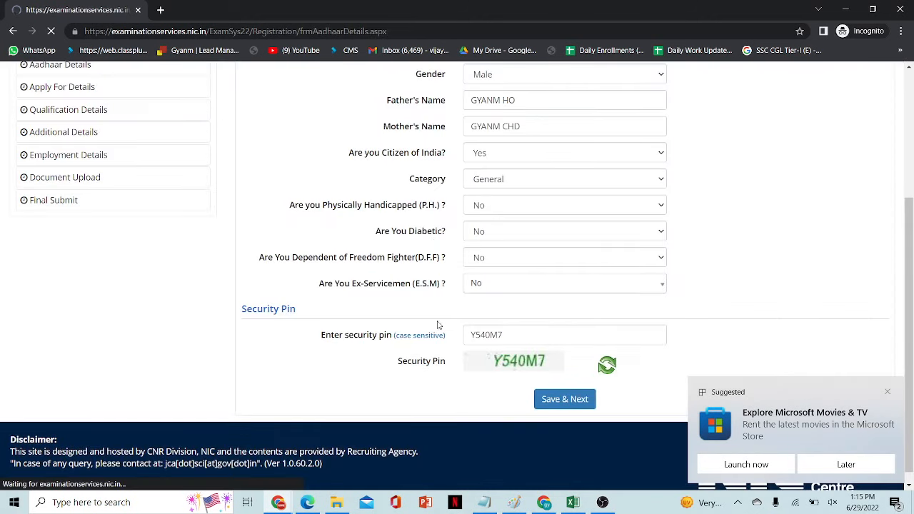
{"action": "left_click", "coordinate": [548, 236]}
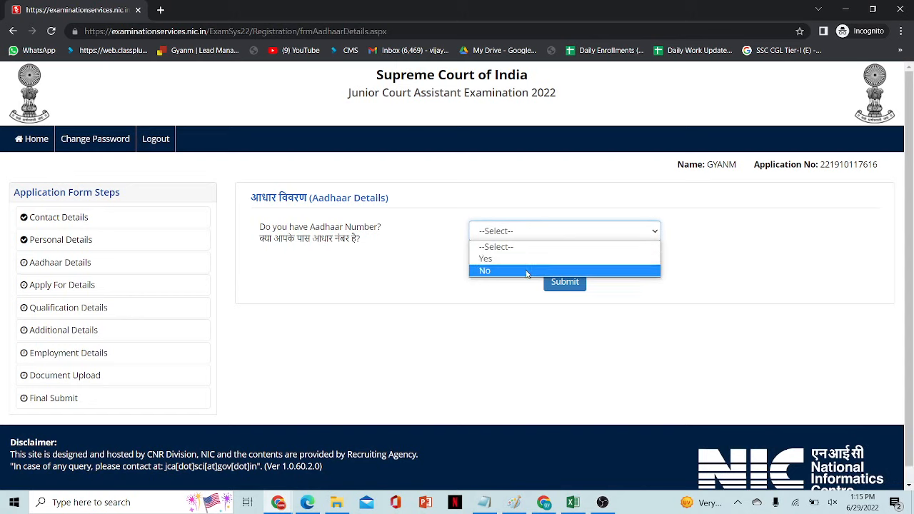
{"action": "left_click", "coordinate": [525, 271]}
{"action": "left_click", "coordinate": [564, 283]}
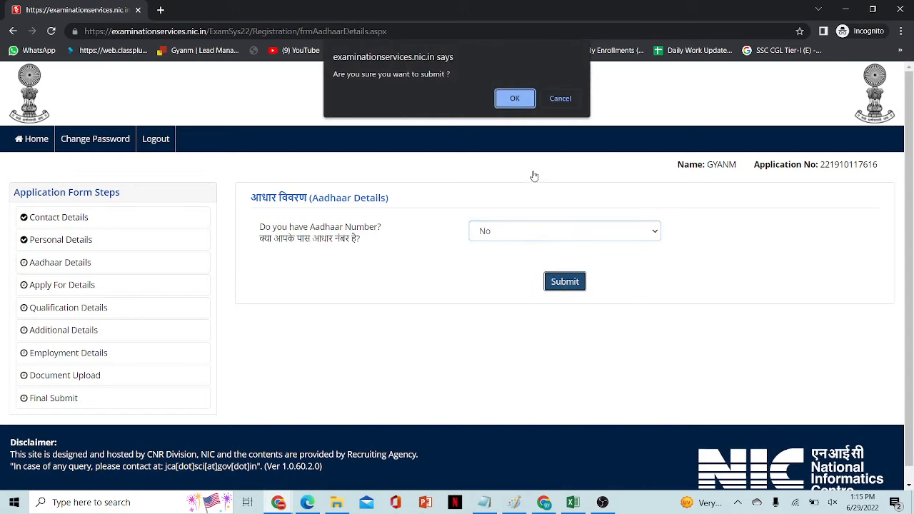
{"action": "left_click", "coordinate": [516, 98]}
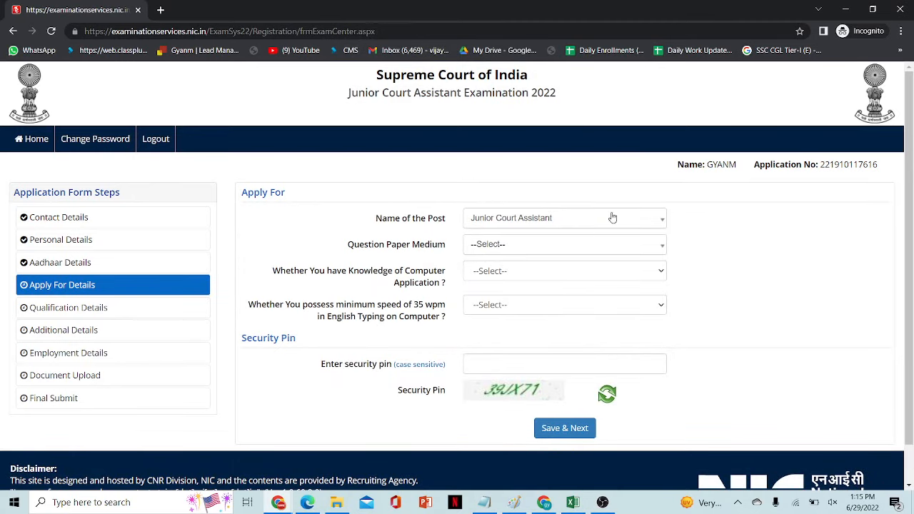
Step: Choose English question paper medium, Yes for computer knowledge and 35 wpm typing
{"action": "left_click", "coordinate": [599, 246]}
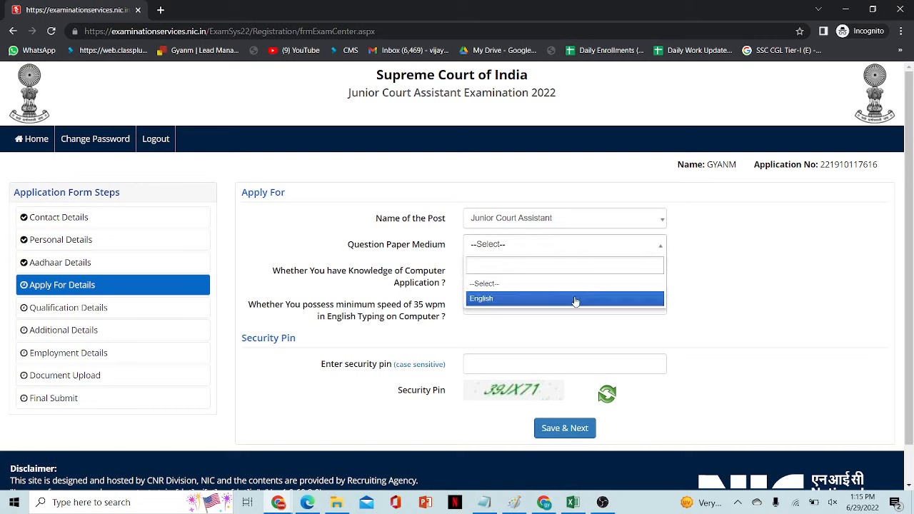
{"action": "left_click", "coordinate": [576, 298]}
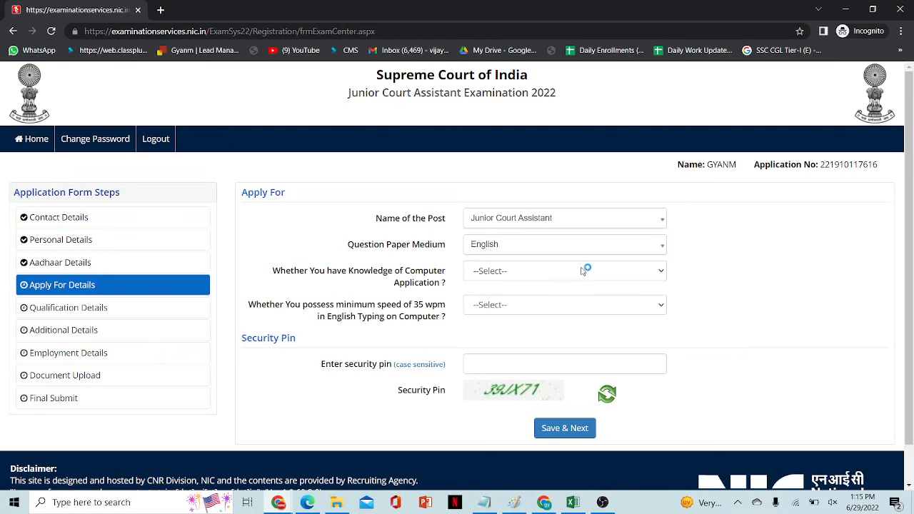
{"action": "left_click", "coordinate": [569, 271]}
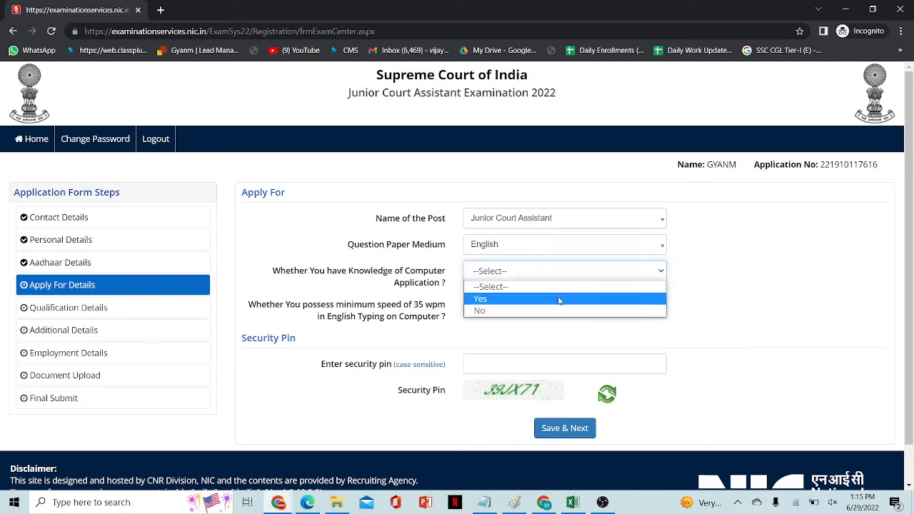
{"action": "left_click", "coordinate": [562, 299]}
{"action": "left_click", "coordinate": [562, 308]}
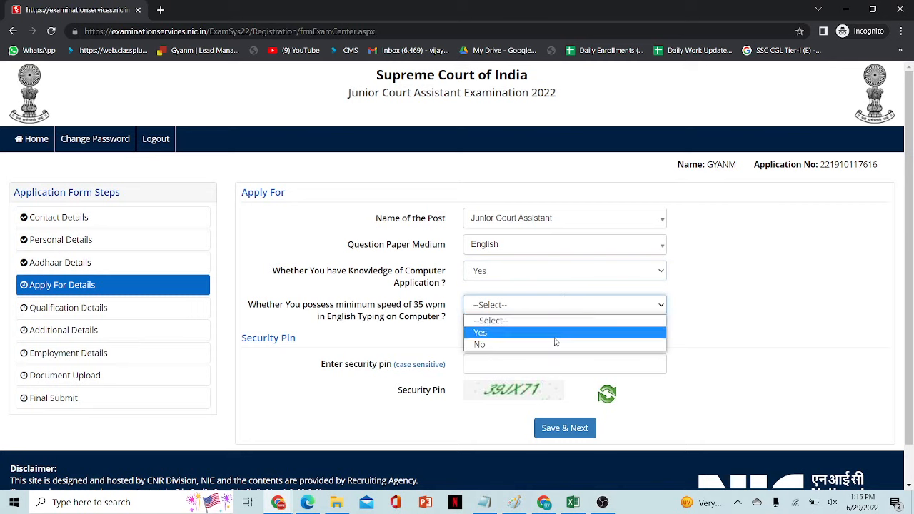
{"action": "left_click", "coordinate": [555, 334]}
Step: Enter the security pin and save the Apply For section, confirming with Yes
{"action": "left_click", "coordinate": [552, 365]}
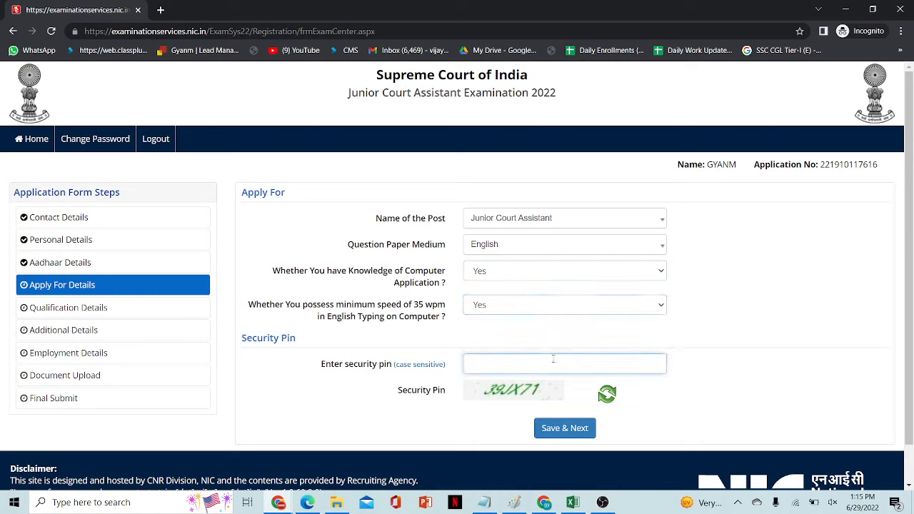
{"action": "type", "text": "39JX71"}
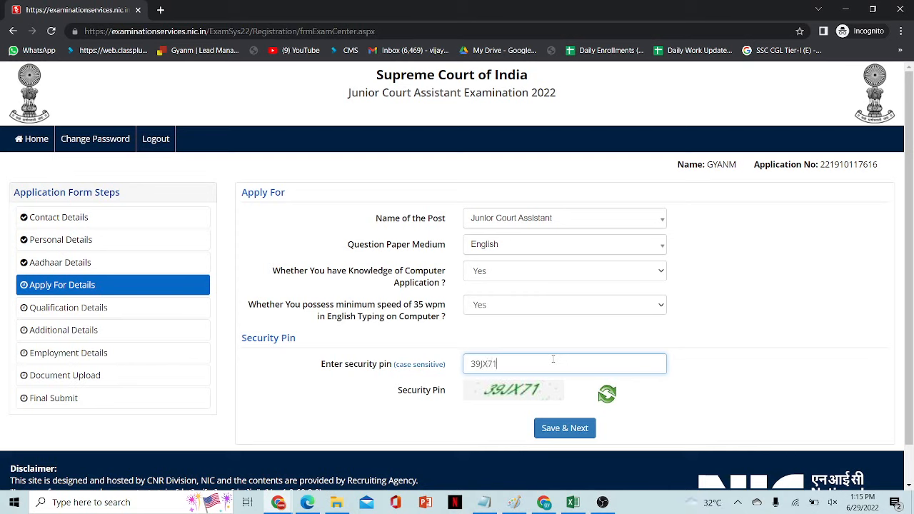
{"action": "left_click", "coordinate": [578, 431]}
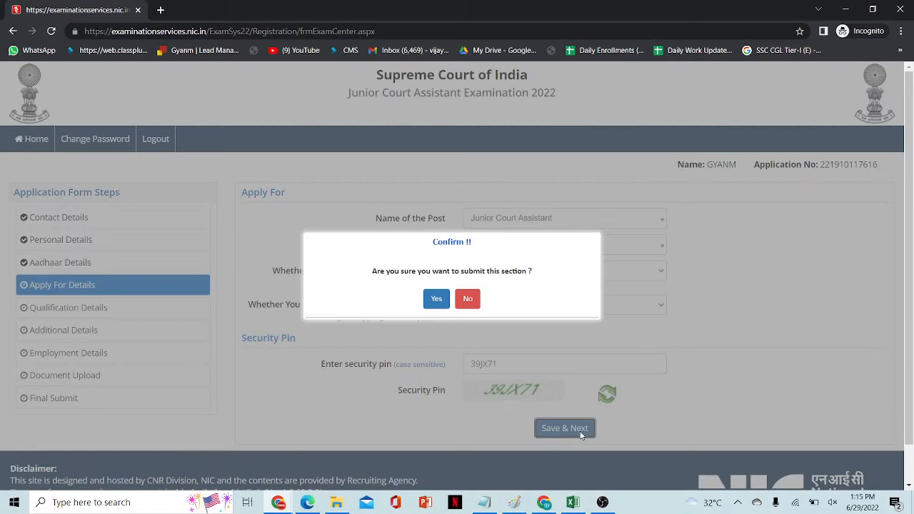
{"action": "left_click", "coordinate": [435, 300]}
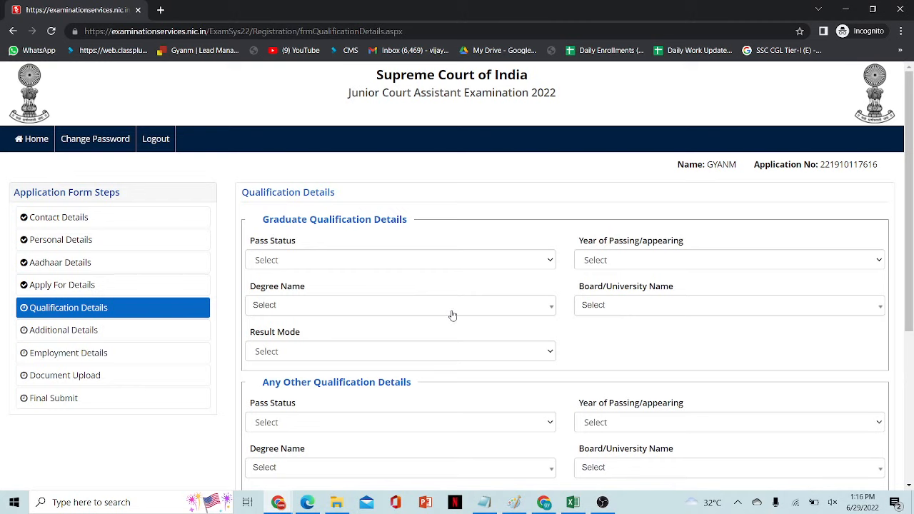
Step: Record graduation as Passed in 2014, BBA from Panjab University
{"action": "left_click", "coordinate": [417, 257]}
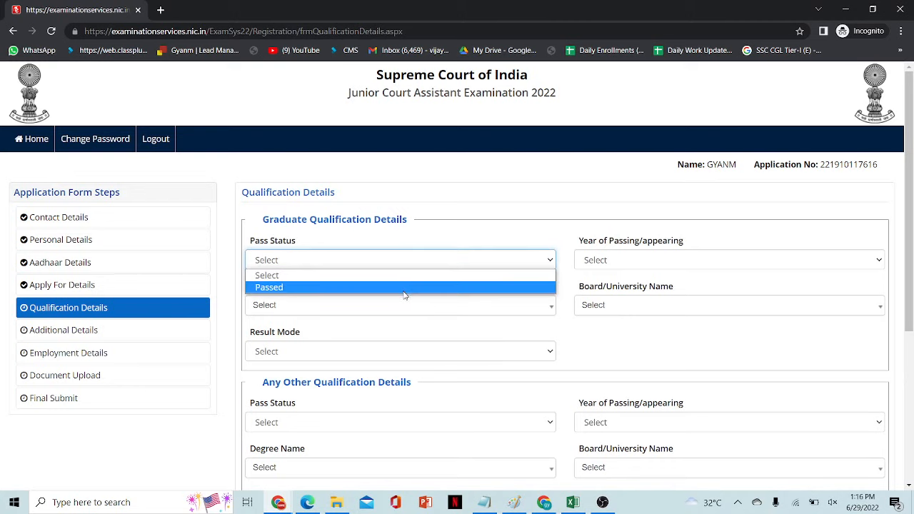
{"action": "left_click", "coordinate": [408, 290]}
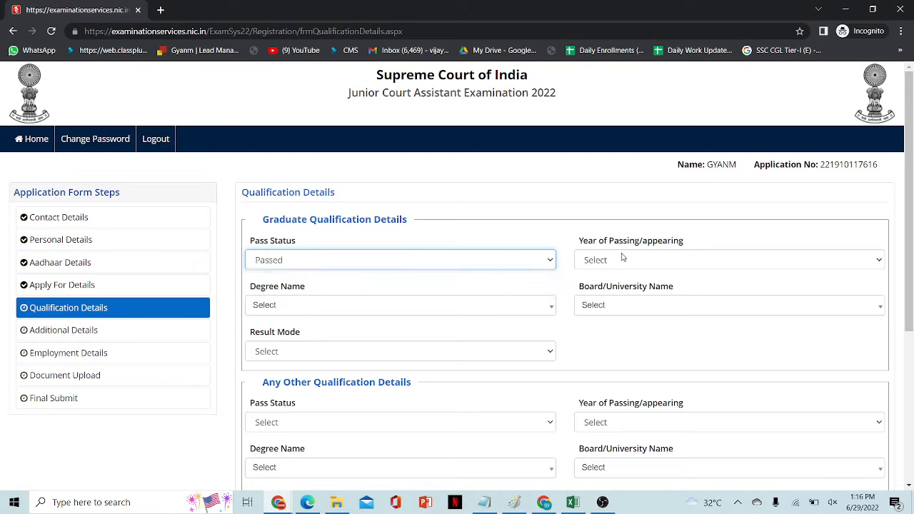
{"action": "left_click", "coordinate": [622, 259]}
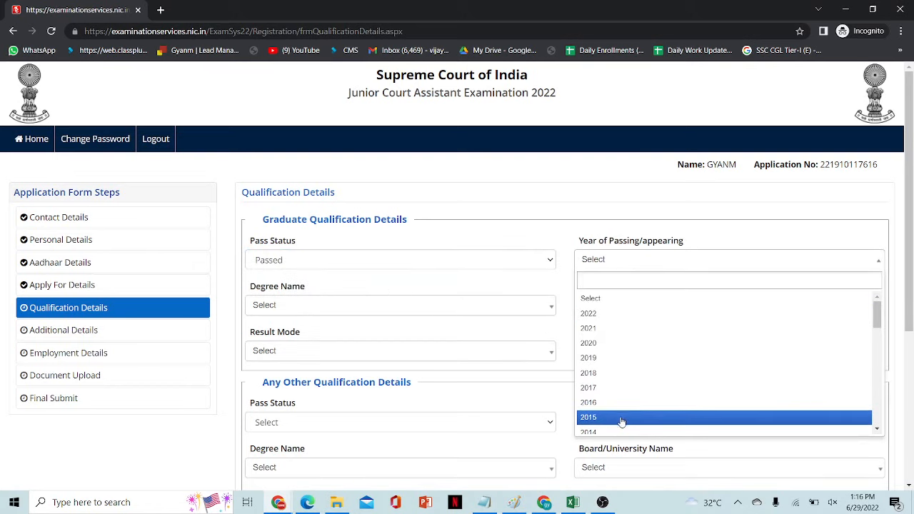
{"action": "scroll", "coordinate": [877, 321], "scroll_direction": "down", "scroll_amount": 2}
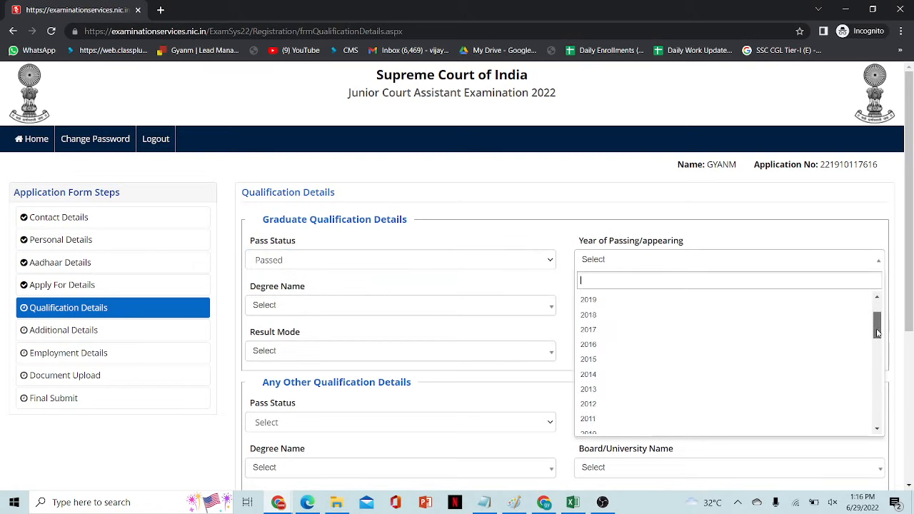
{"action": "left_click", "coordinate": [678, 375]}
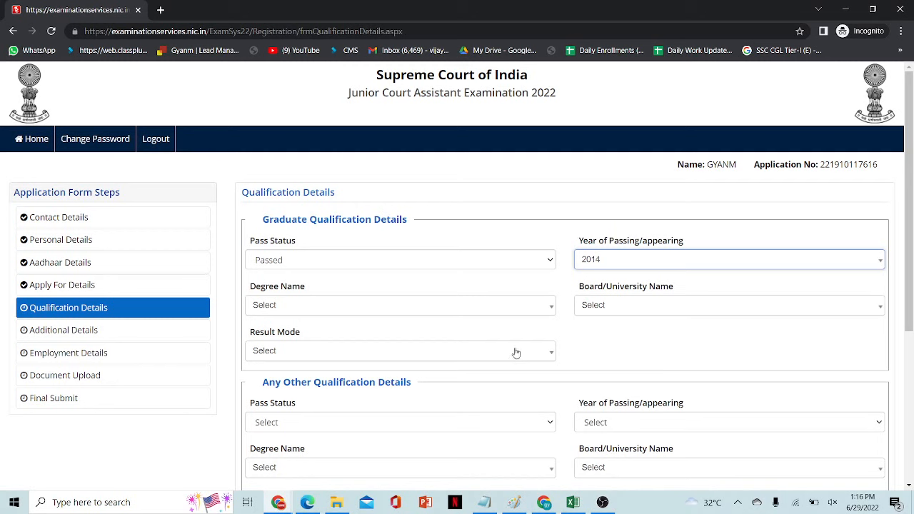
{"action": "left_click", "coordinate": [488, 307]}
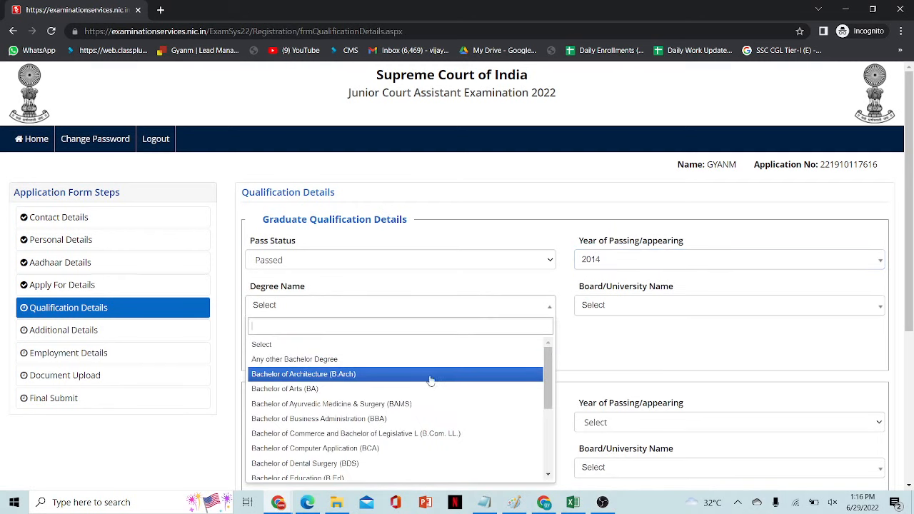
{"action": "left_click", "coordinate": [429, 419]}
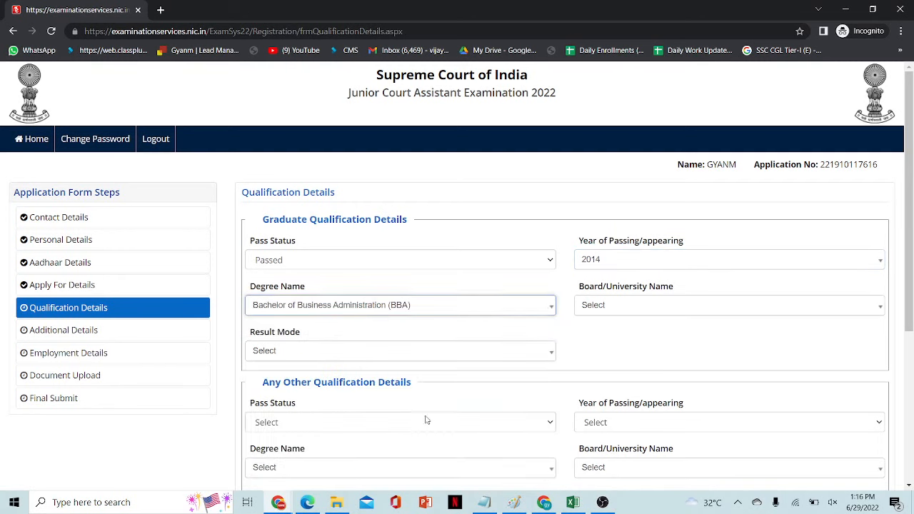
{"action": "left_click", "coordinate": [623, 309]}
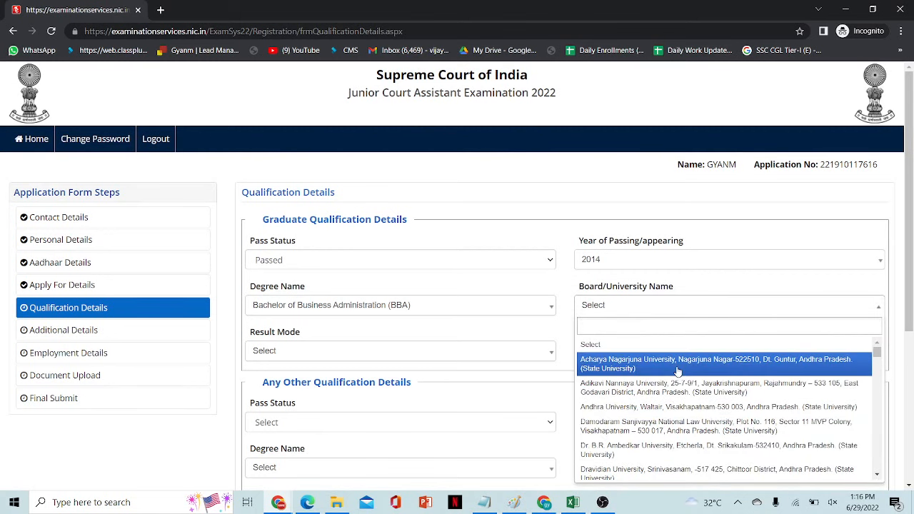
{"action": "type", "text": "PAN"}
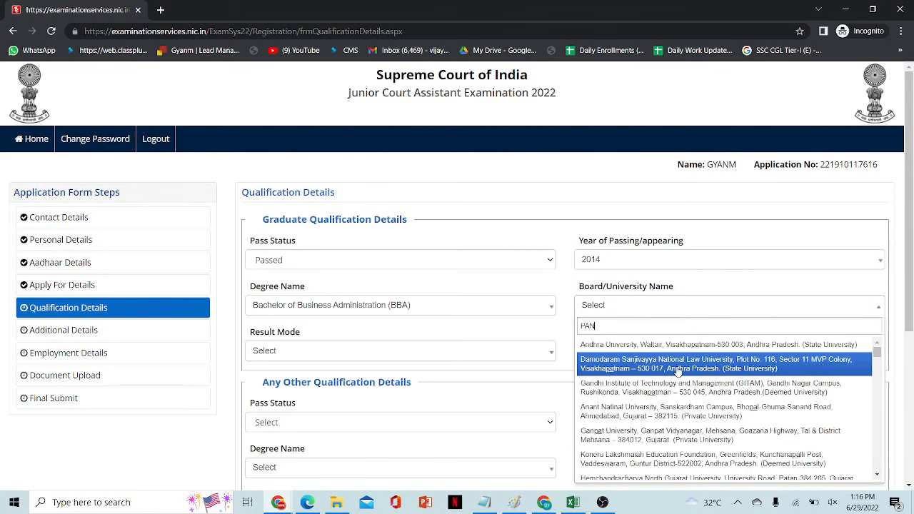
{"action": "type", "text": "J"}
{"action": "left_click", "coordinate": [677, 368]}
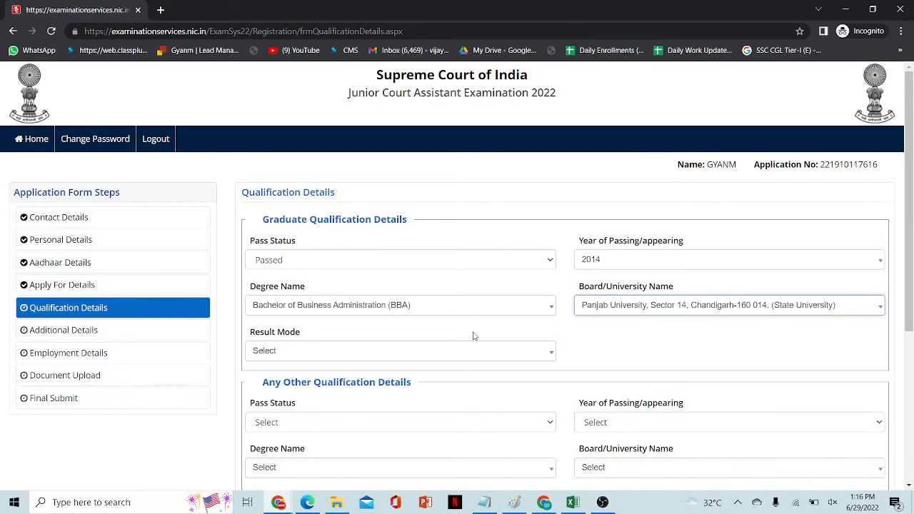
Step: Set result mode to Percentage: 2354 of 3200 marks, giving 73.56%
{"action": "left_click", "coordinate": [390, 351]}
{"action": "left_click", "coordinate": [362, 393]}
{"action": "left_click", "coordinate": [359, 351]}
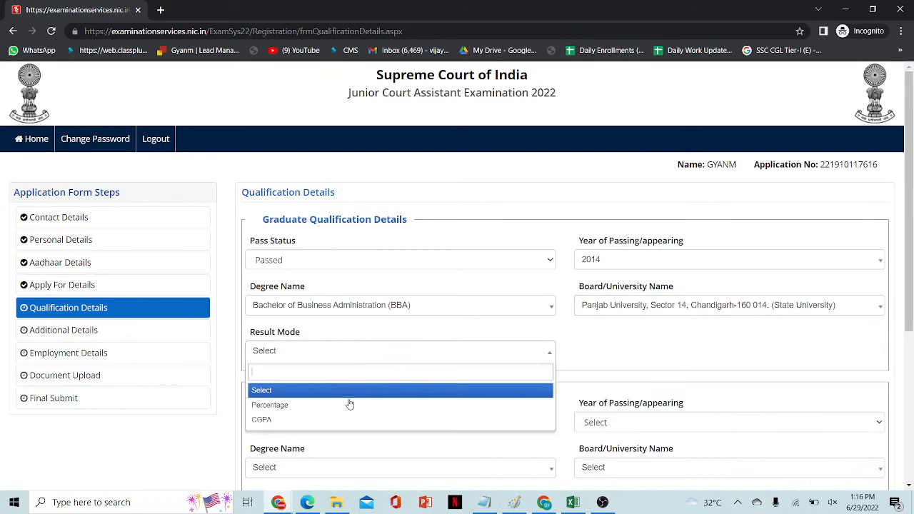
{"action": "left_click", "coordinate": [348, 408]}
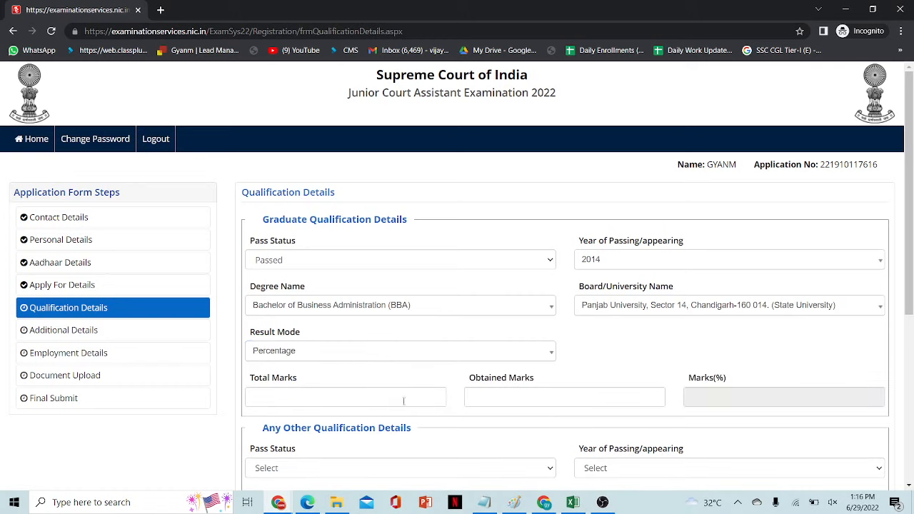
{"action": "left_click", "coordinate": [389, 397]}
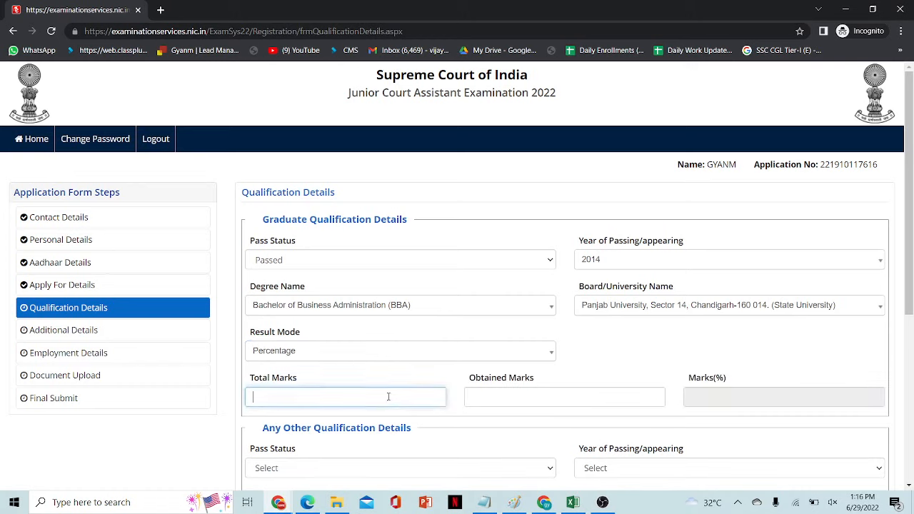
{"action": "type", "text": "3200"}
{"action": "left_click", "coordinate": [478, 397]}
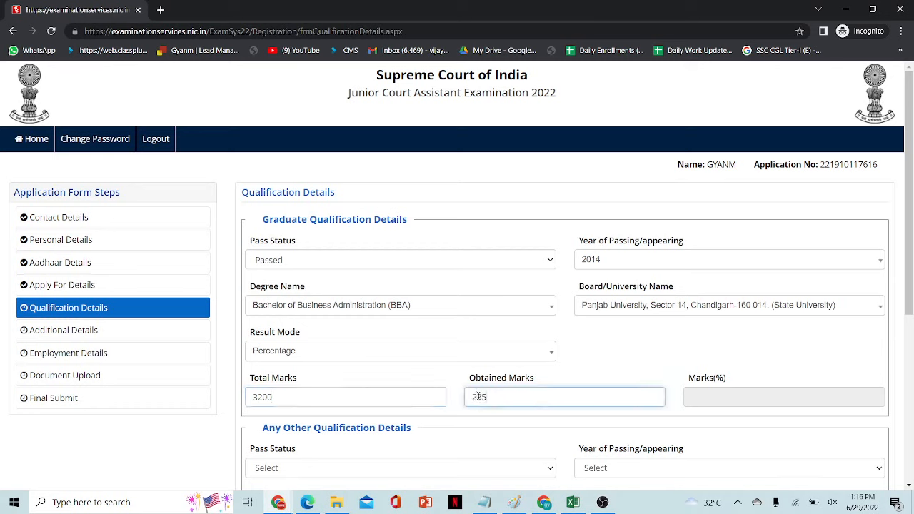
{"action": "left_click", "coordinate": [543, 366]}
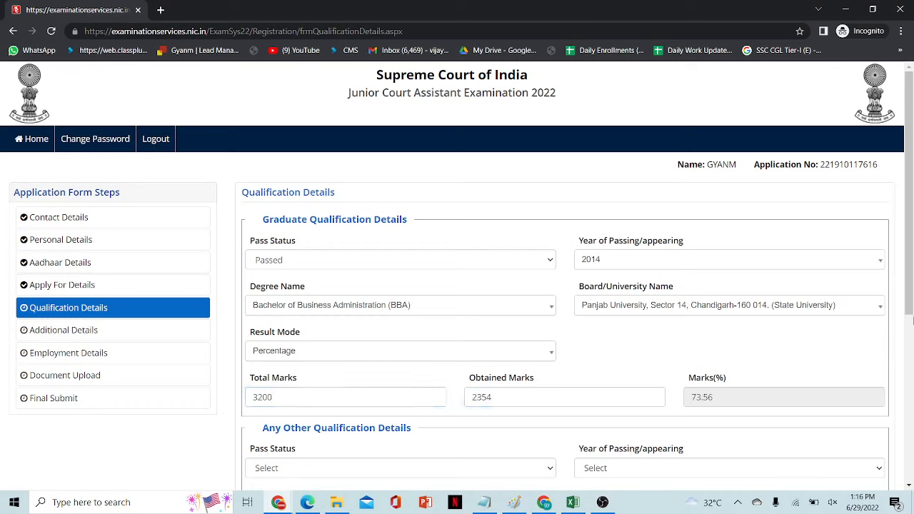
Step: Enter the security pin and submit the Qualification Details, confirming with Yes
{"action": "scroll", "coordinate": [417, 320], "scroll_direction": "down", "scroll_amount": 2}
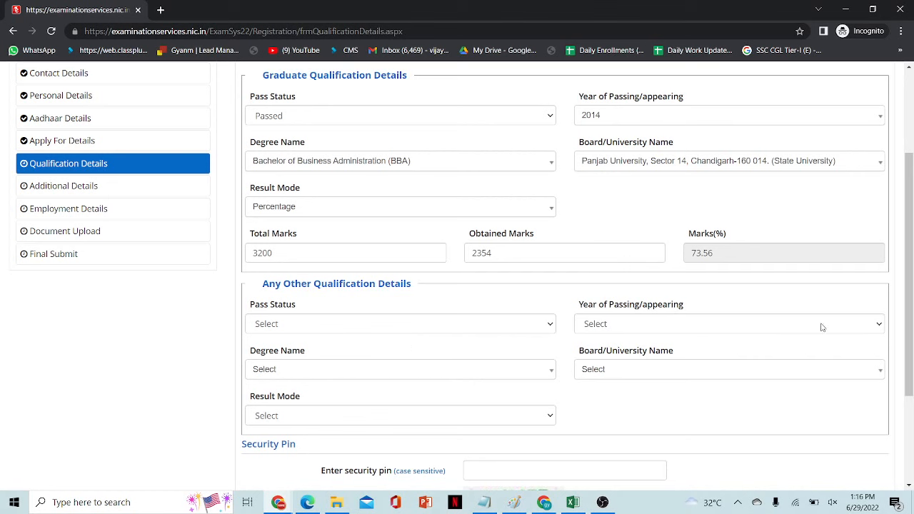
{"action": "scroll", "coordinate": [912, 291], "scroll_direction": "down", "scroll_amount": 2}
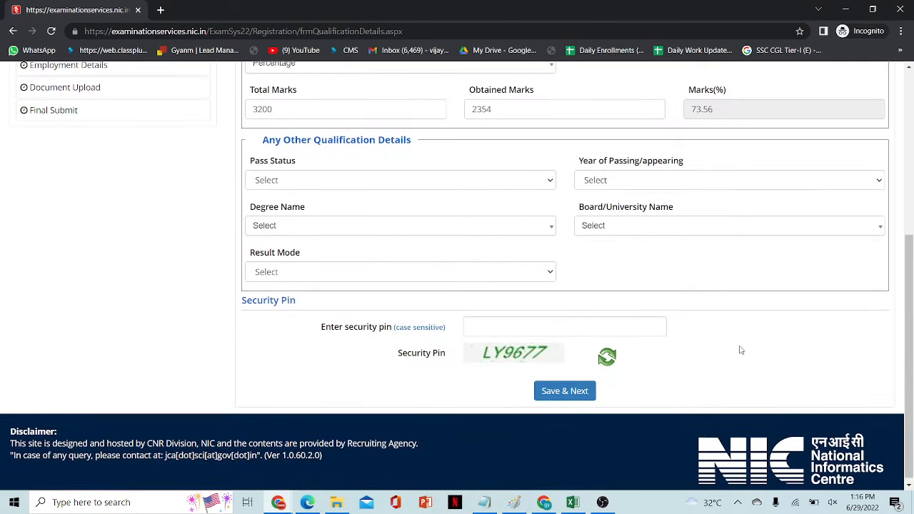
{"action": "left_click", "coordinate": [570, 334]}
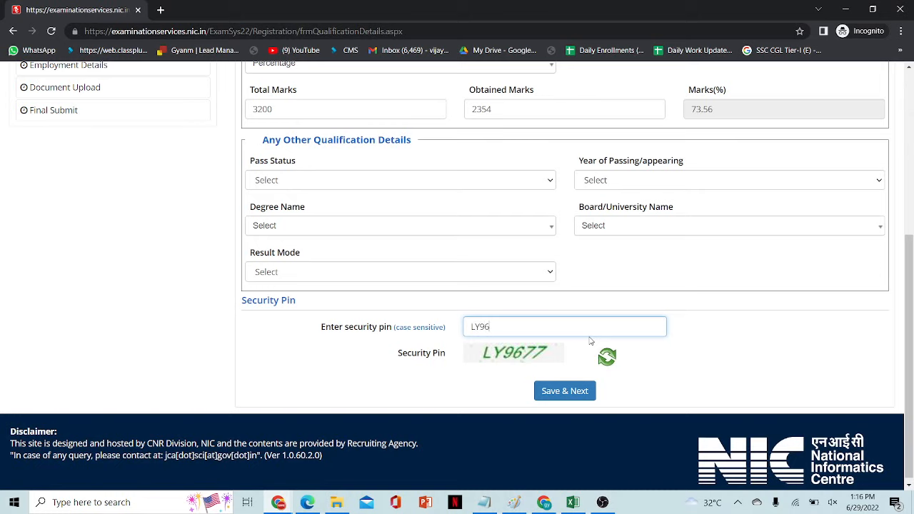
{"action": "left_click", "coordinate": [565, 391]}
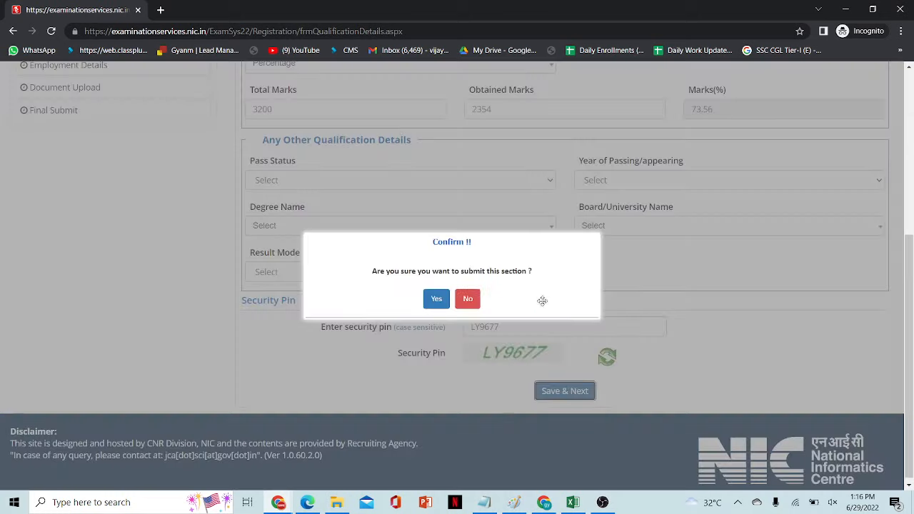
{"action": "left_click", "coordinate": [436, 301]}
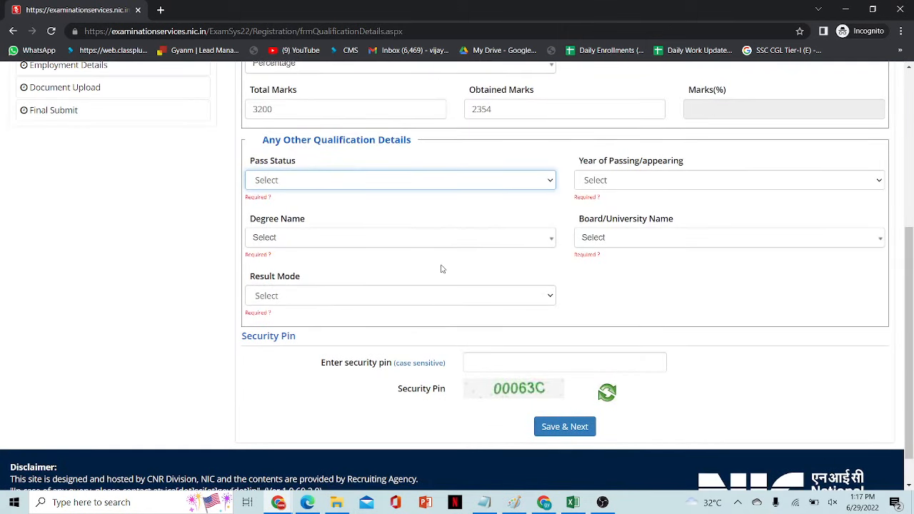
Step: Mark the other qualification as Passed in 2017 with degree name Other
{"action": "left_click", "coordinate": [395, 185]}
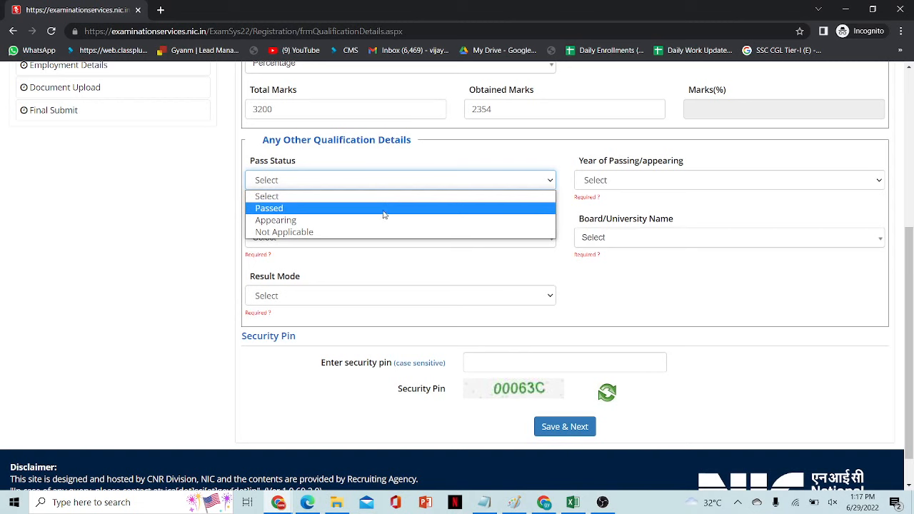
{"action": "left_click", "coordinate": [384, 210]}
{"action": "left_click", "coordinate": [618, 180]}
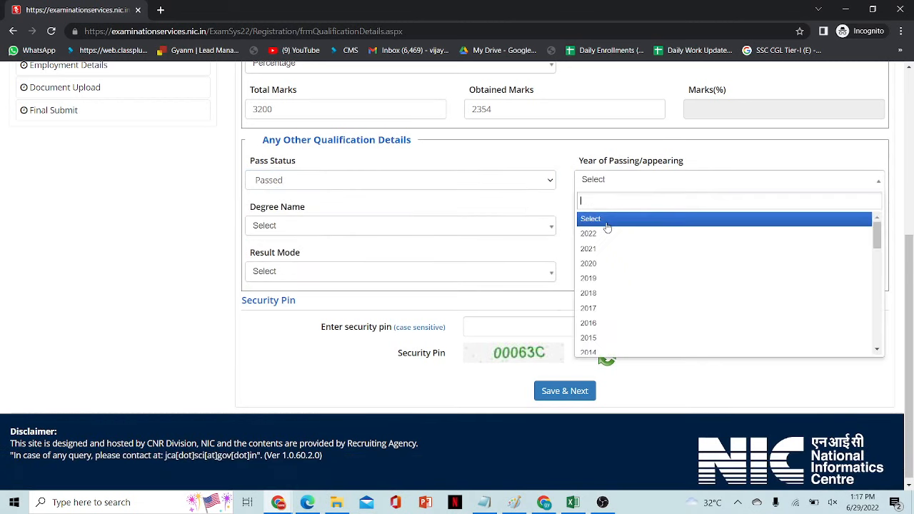
{"action": "left_click", "coordinate": [599, 308]}
{"action": "left_click", "coordinate": [405, 233]}
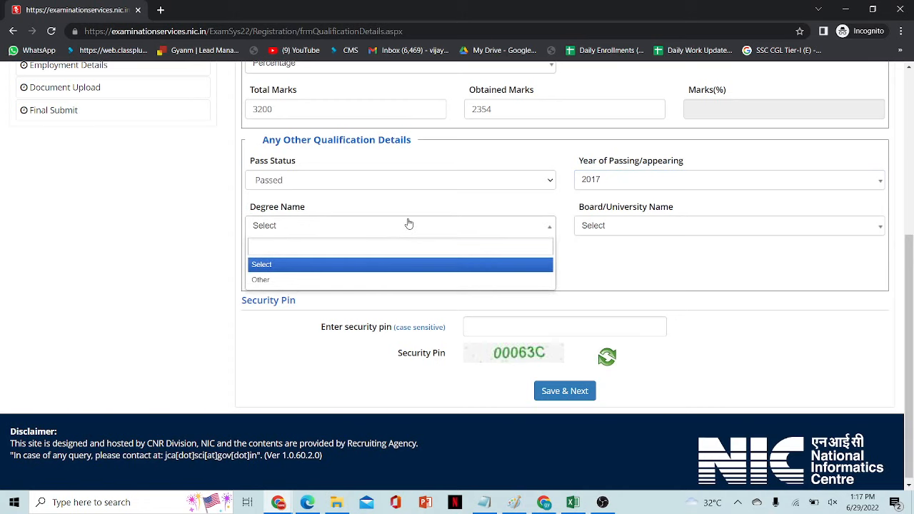
{"action": "left_click", "coordinate": [409, 224]}
{"action": "left_click", "coordinate": [411, 228]}
{"action": "left_click", "coordinate": [394, 280]}
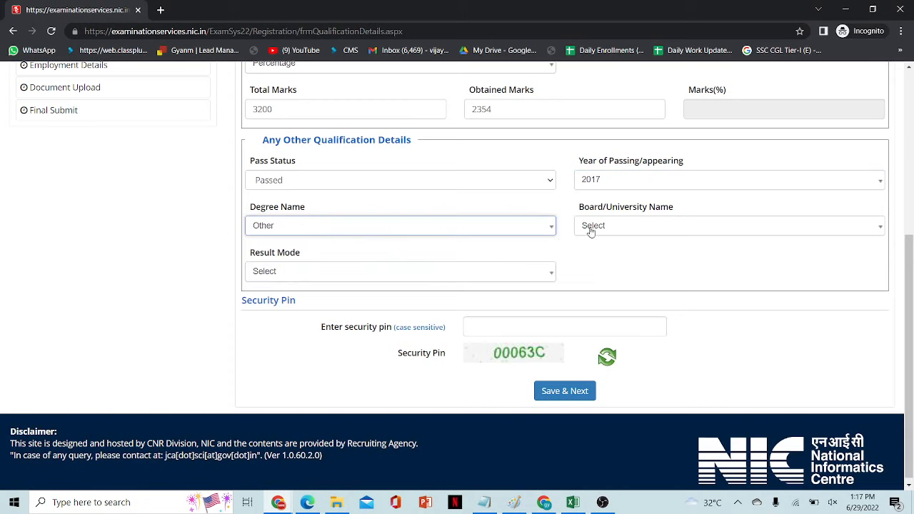
Step: Enter LLB as the course/stream and choose Any Recognised Board/University/Open school
{"action": "left_click", "coordinate": [591, 227]}
{"action": "left_click", "coordinate": [617, 293]}
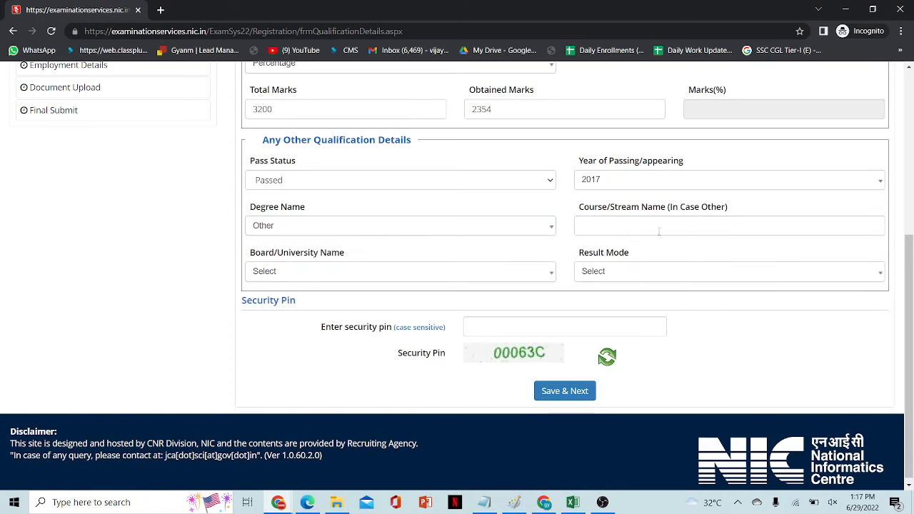
{"action": "left_click", "coordinate": [659, 230]}
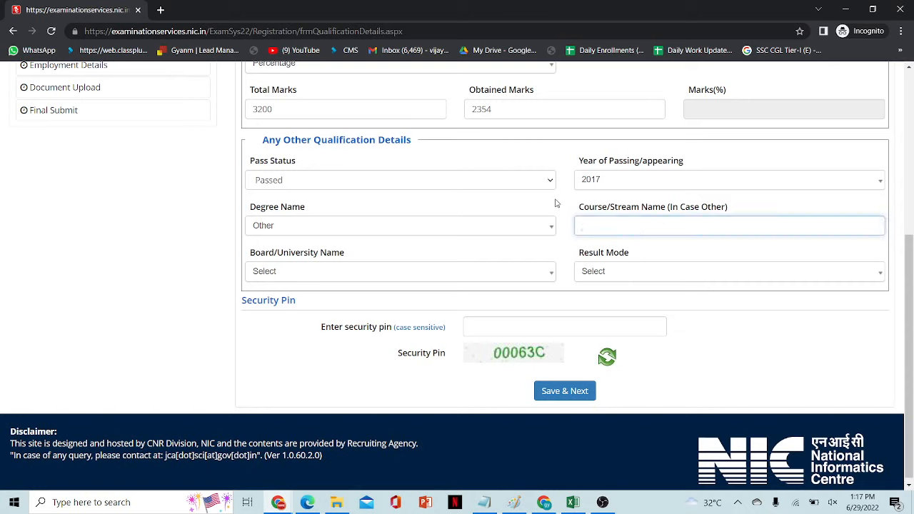
{"action": "left_click", "coordinate": [548, 229]}
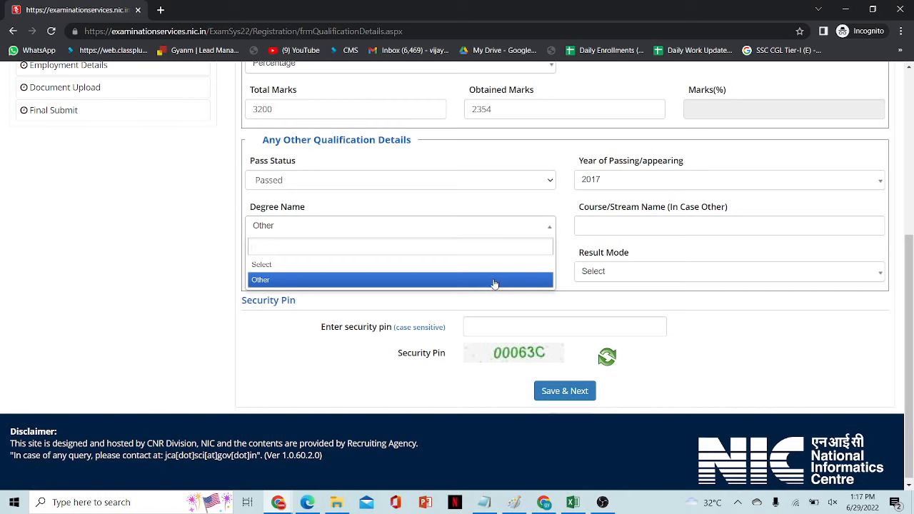
{"action": "left_click", "coordinate": [492, 281]}
{"action": "left_click", "coordinate": [579, 225]}
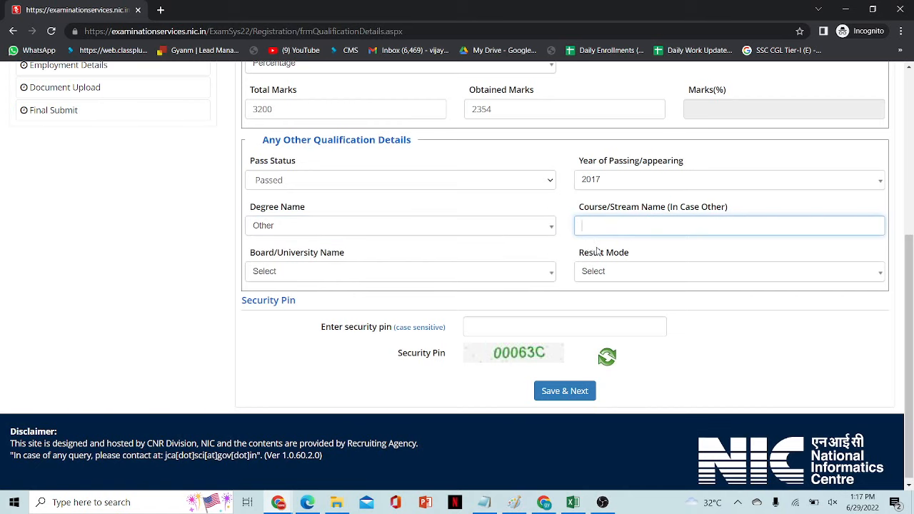
{"action": "left_click", "coordinate": [535, 230]}
{"action": "left_click", "coordinate": [451, 269]}
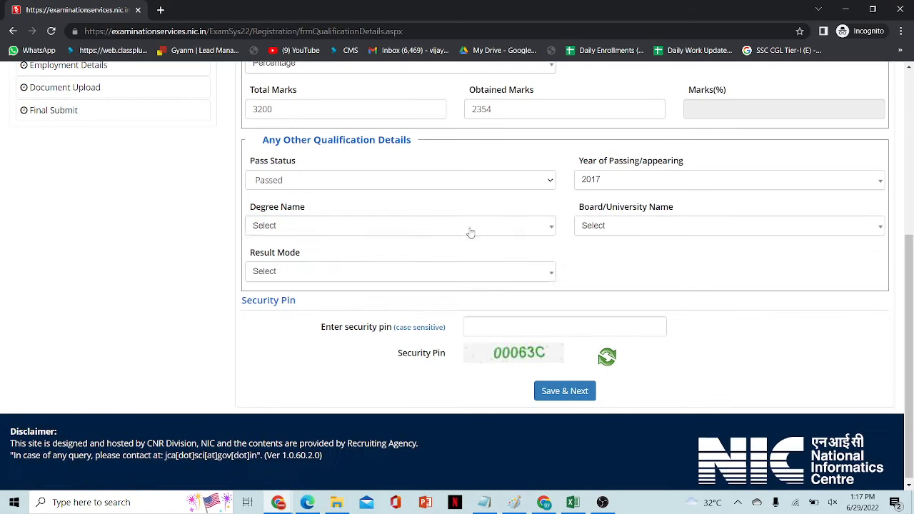
{"action": "left_click", "coordinate": [469, 227]}
{"action": "left_click", "coordinate": [453, 280]}
{"action": "left_click", "coordinate": [593, 226]}
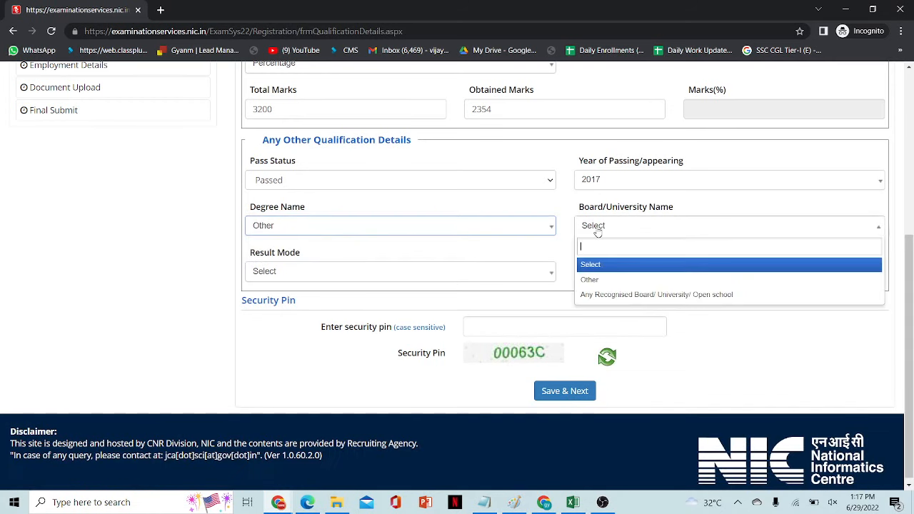
{"action": "left_click", "coordinate": [612, 260]}
{"action": "left_click", "coordinate": [619, 228]}
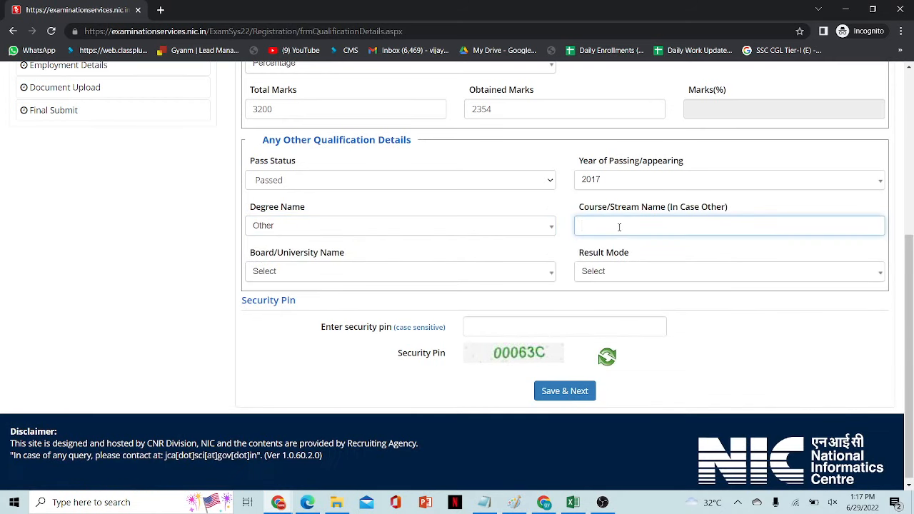
{"action": "left_click", "coordinate": [515, 271]}
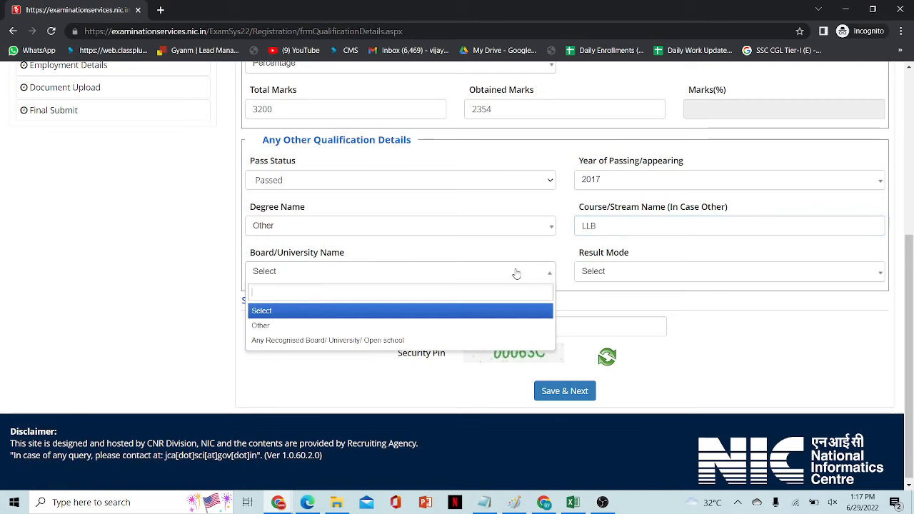
{"action": "left_click", "coordinate": [500, 338]}
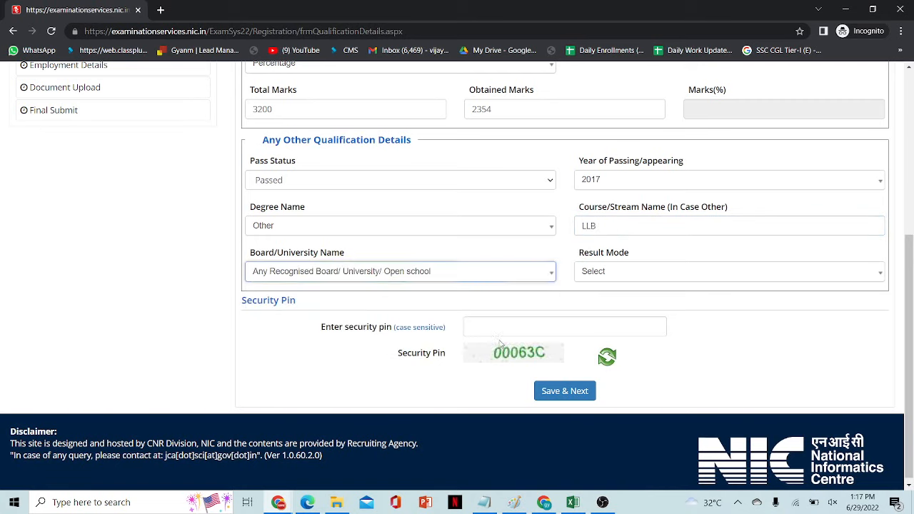
Step: Enter Panjab Uni as the university, choose Percentage, and record 3300 of 4400 marks (75.00%)
{"action": "left_click", "coordinate": [615, 273]}
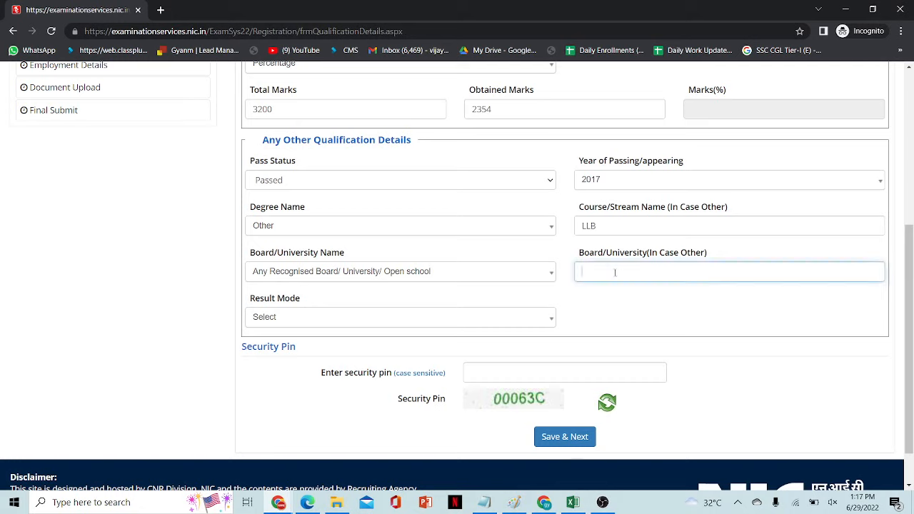
{"action": "type", "text": "PANJAB UNI"}
{"action": "left_click", "coordinate": [506, 315]}
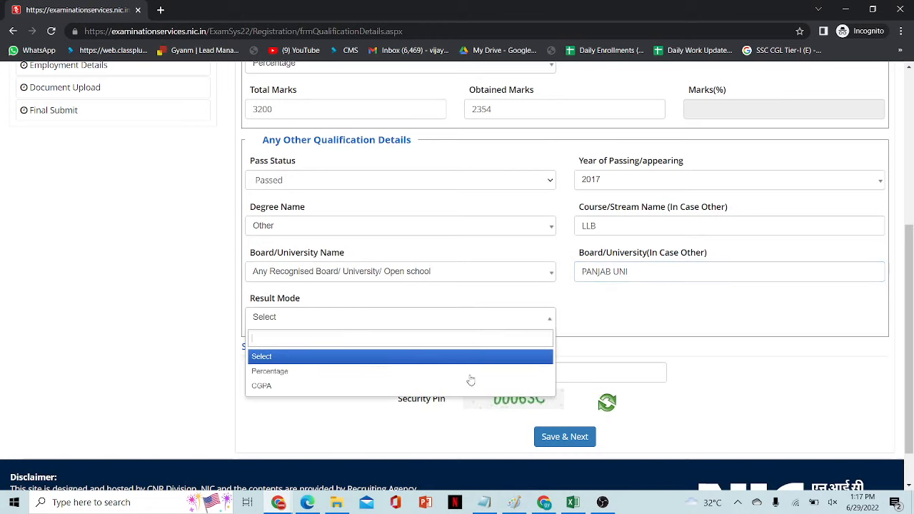
{"action": "left_click", "coordinate": [459, 371]}
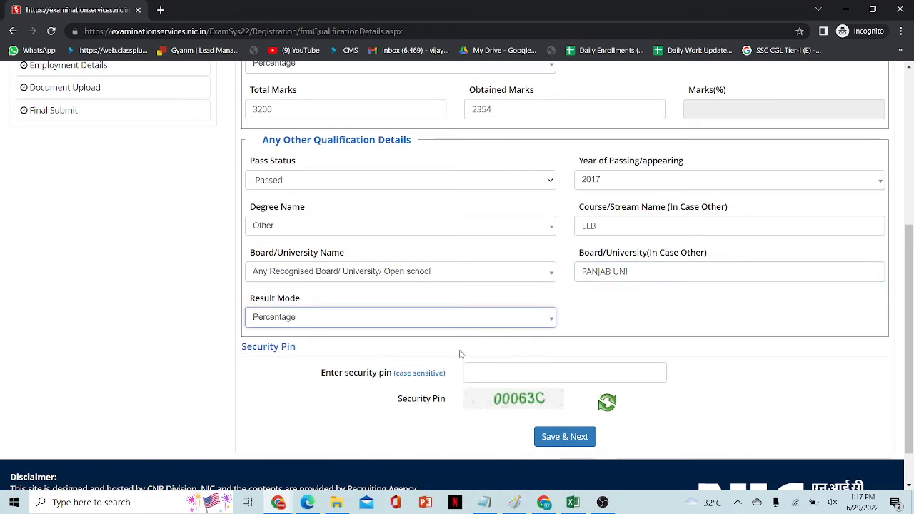
{"action": "left_click", "coordinate": [410, 362]}
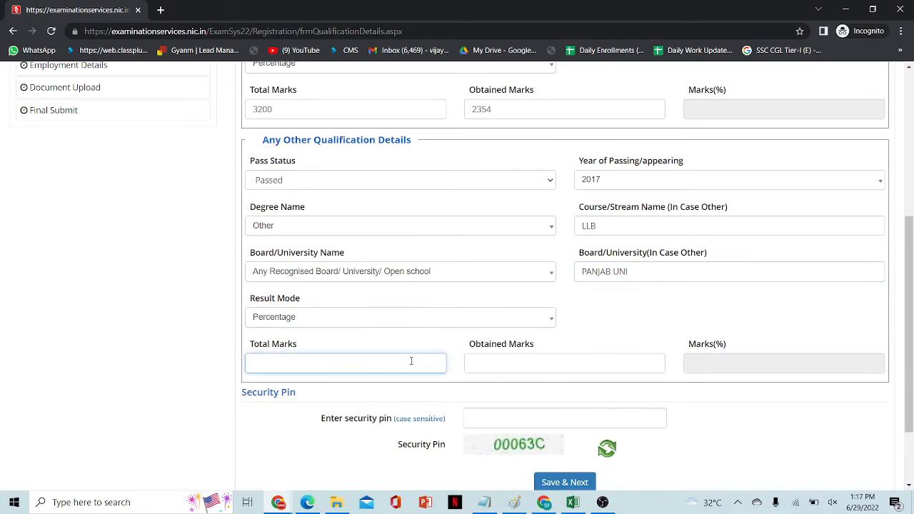
{"action": "type", "text": "4400"}
{"action": "left_click", "coordinate": [496, 362]}
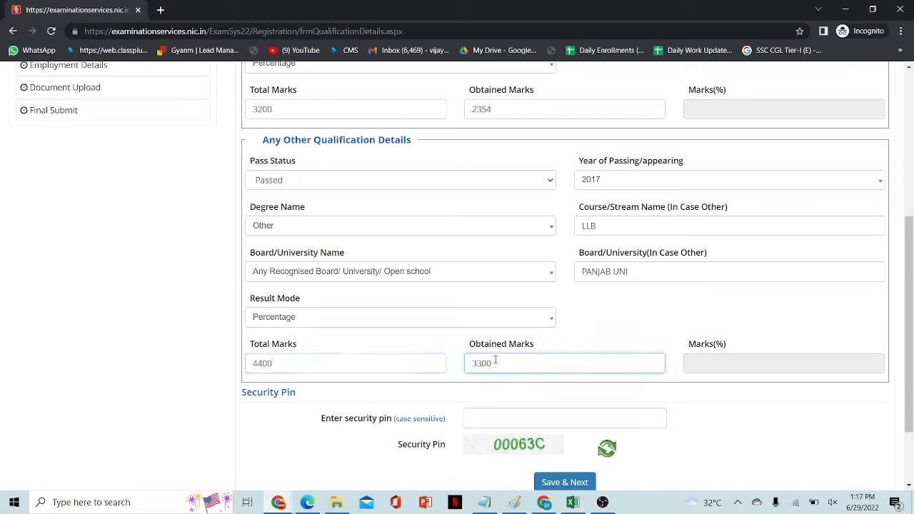
{"action": "left_click", "coordinate": [700, 419]}
Step: Enter the security pin and save the qualification details, confirming with Yes
{"action": "left_click", "coordinate": [556, 415]}
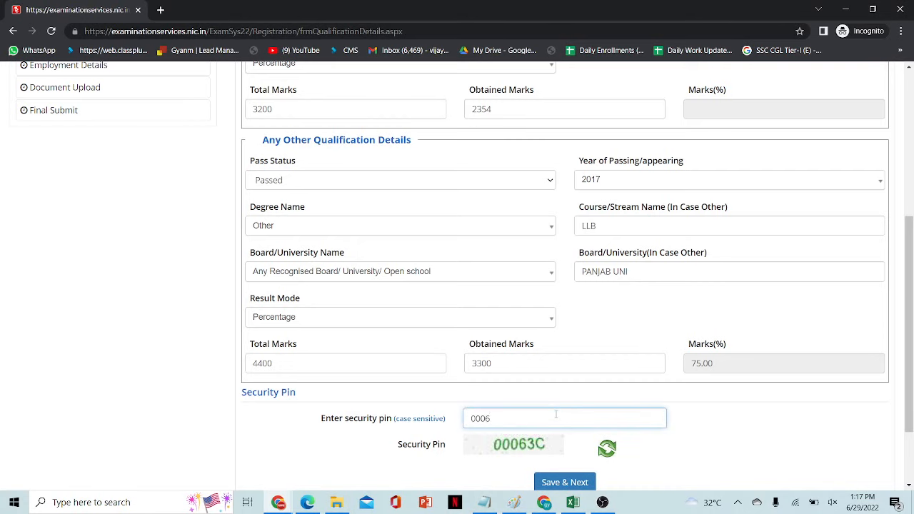
{"action": "type", "text": "00063C"}
{"action": "left_click", "coordinate": [574, 481]}
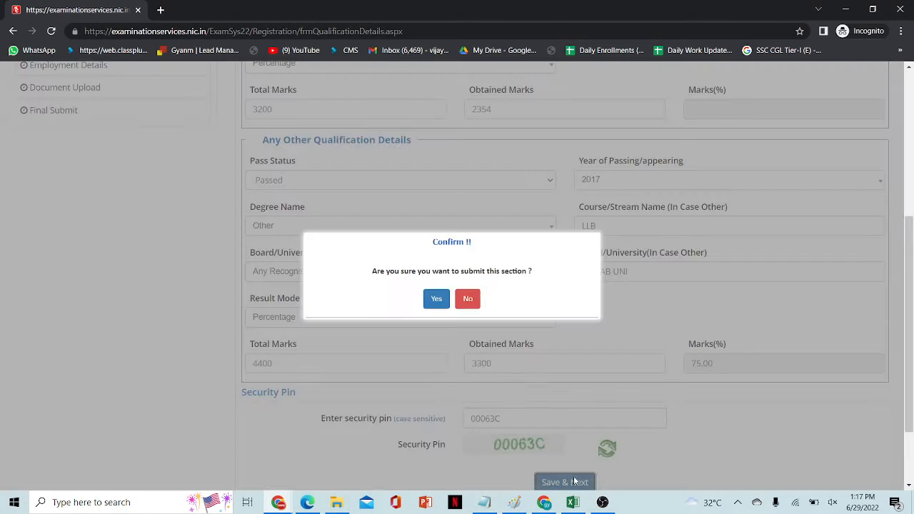
{"action": "left_click", "coordinate": [437, 298]}
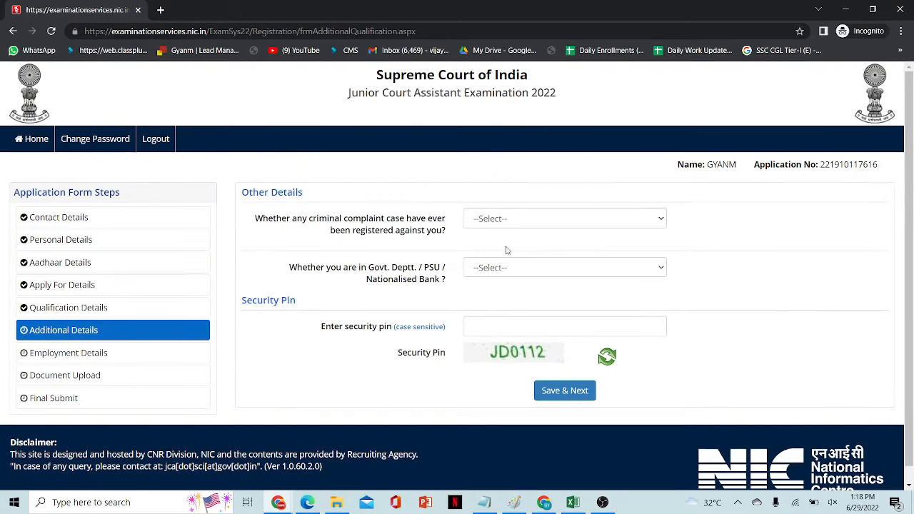
Step: Answer No to both the criminal complaint and government/PSU/bank employment questions
{"action": "left_click", "coordinate": [527, 220]}
{"action": "left_click", "coordinate": [521, 259]}
{"action": "left_click", "coordinate": [522, 275]}
{"action": "left_click", "coordinate": [516, 307]}
Step: Enter the refreshed security pin and save the Additional Details, confirming with Yes
{"action": "left_click", "coordinate": [516, 325]}
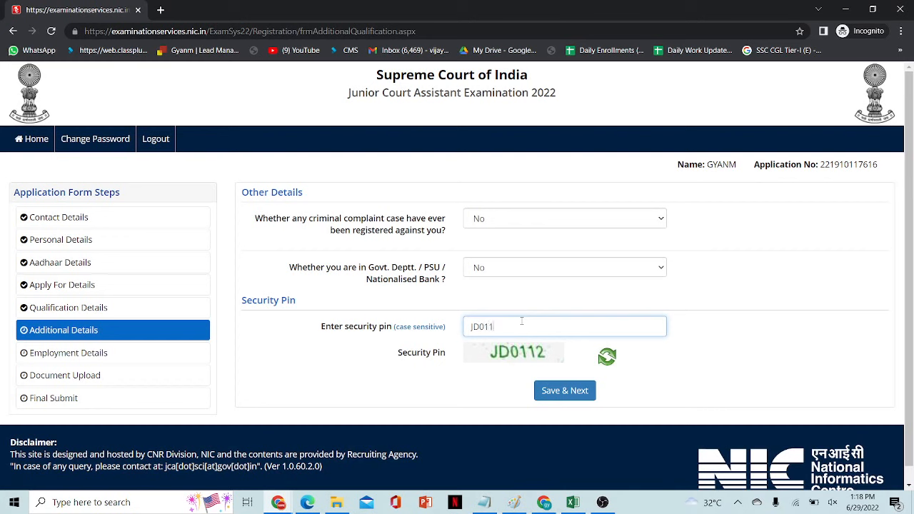
{"action": "key", "text": "Return"}
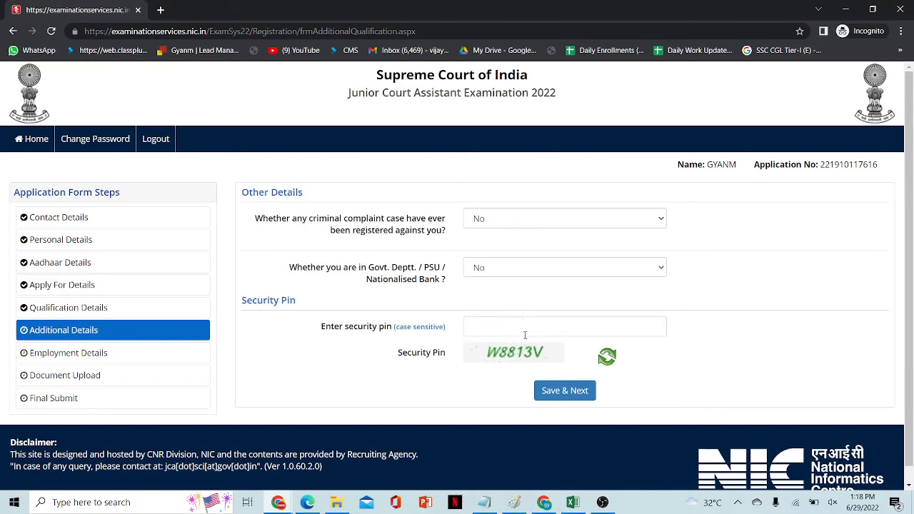
{"action": "left_click", "coordinate": [531, 325]}
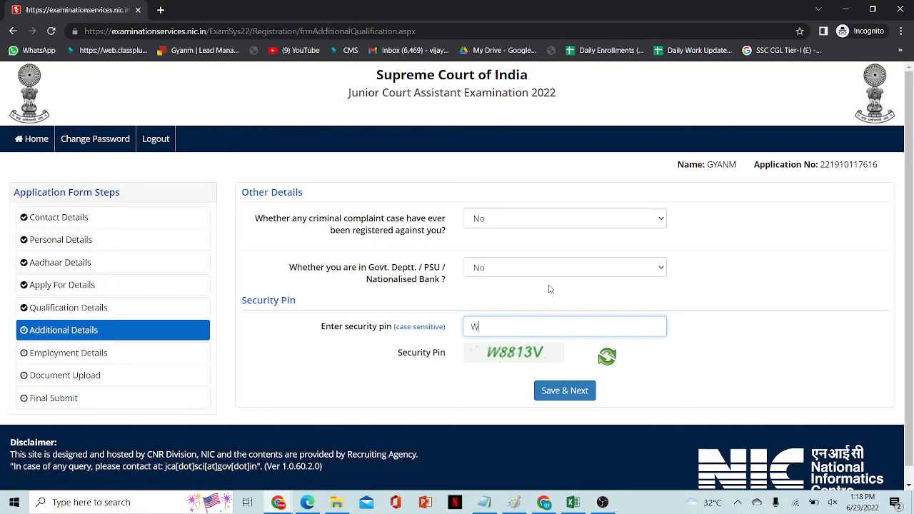
{"action": "type", "text": "W8813V"}
{"action": "left_click", "coordinate": [565, 391]}
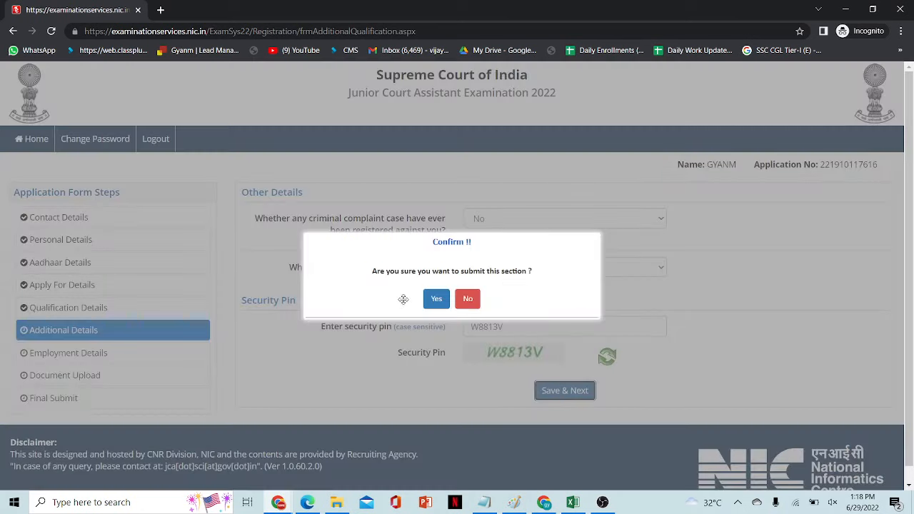
{"action": "left_click", "coordinate": [437, 299]}
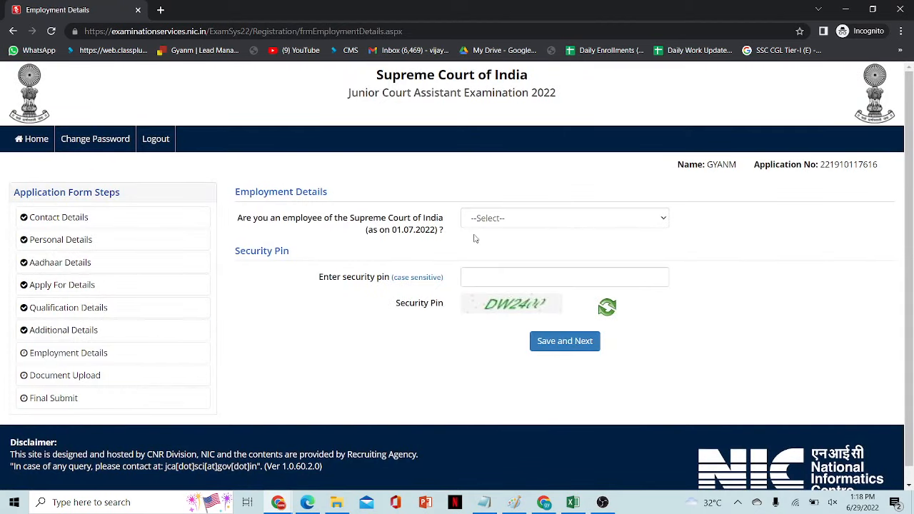
Step: Answer No to being a Supreme Court employee, enter a fresh security pin, and submit
{"action": "left_click", "coordinate": [509, 224]}
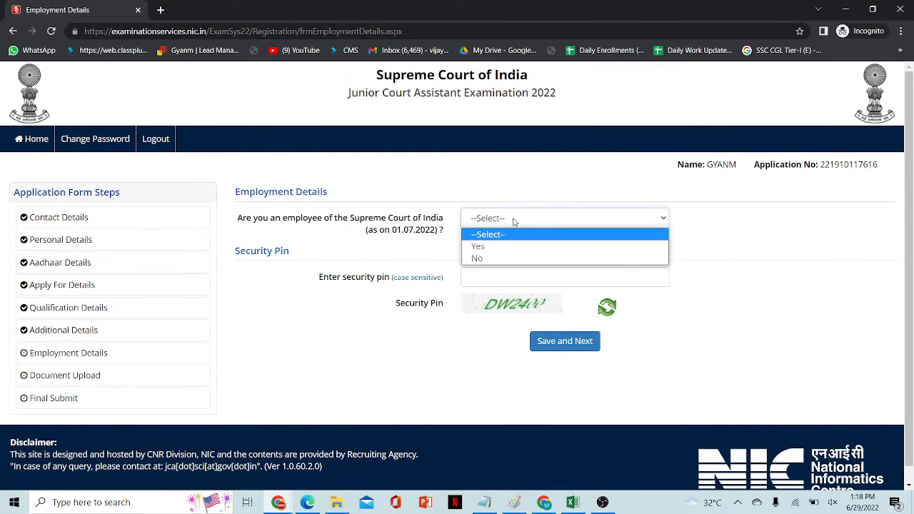
{"action": "left_click", "coordinate": [499, 259]}
{"action": "left_click", "coordinate": [520, 275]}
{"action": "left_click", "coordinate": [607, 311]}
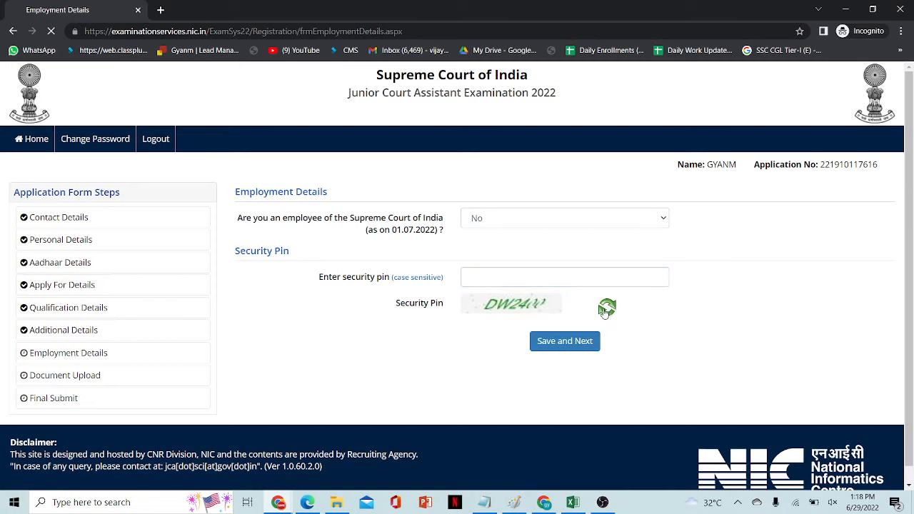
{"action": "left_click", "coordinate": [551, 270]}
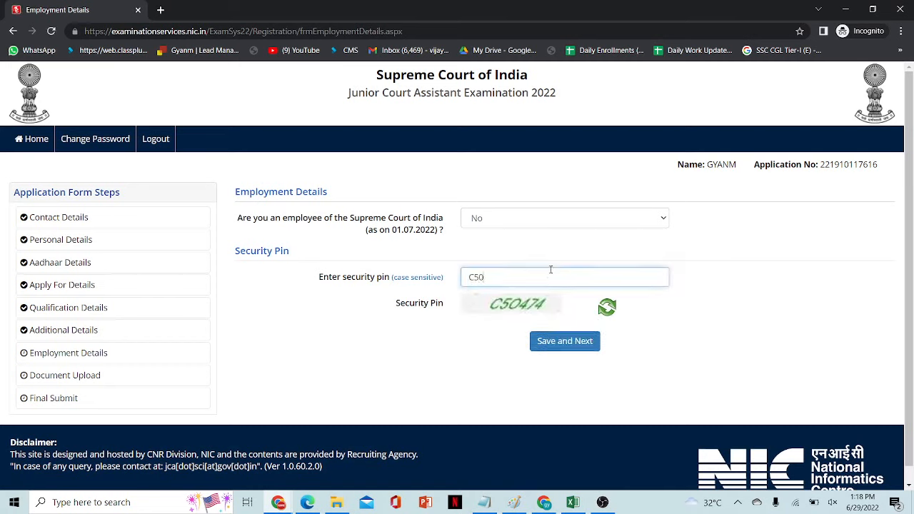
{"action": "left_click", "coordinate": [564, 334]}
{"action": "left_click", "coordinate": [435, 299]}
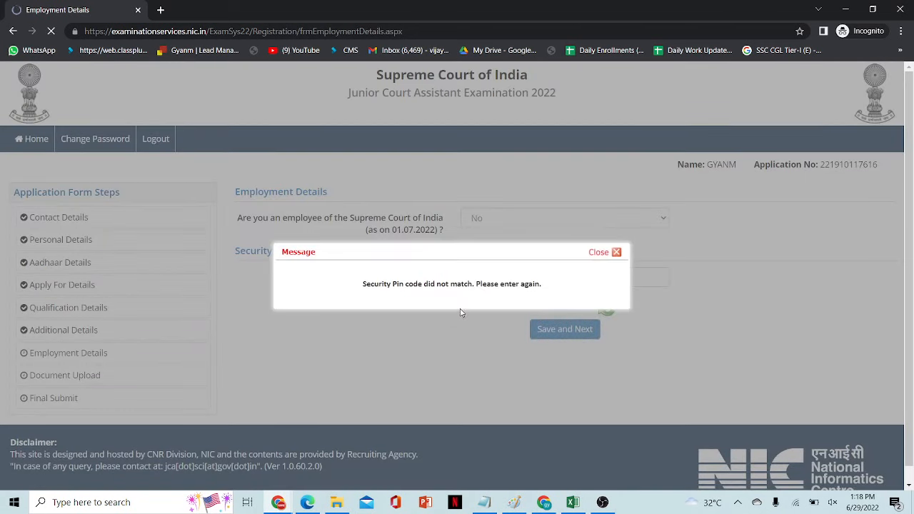
Step: After the pin mismatch, enter the new security pin and resubmit Employment Details, confirming Yes
{"action": "left_click", "coordinate": [617, 252]}
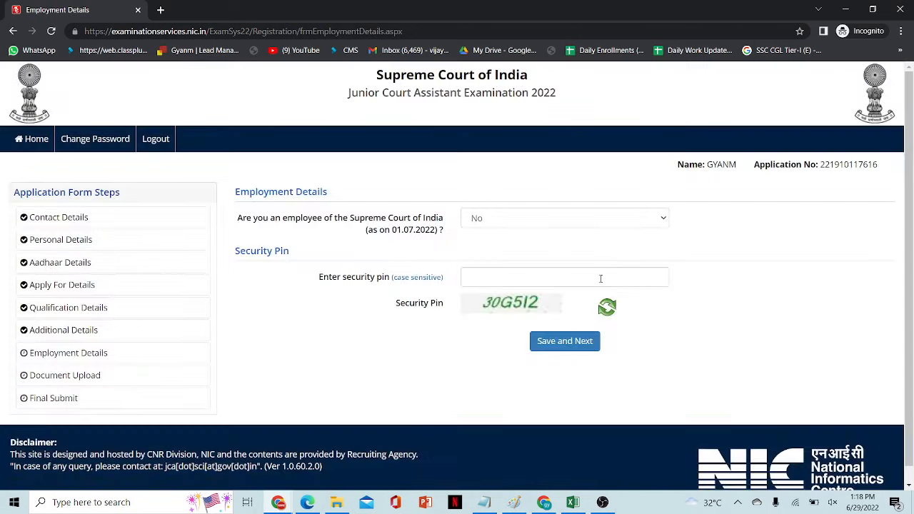
{"action": "left_click", "coordinate": [600, 277]}
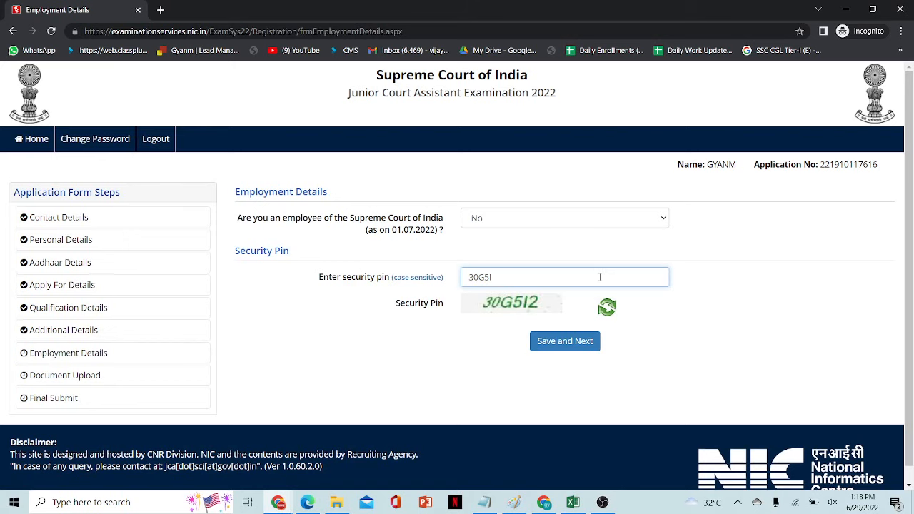
{"action": "left_click", "coordinate": [578, 342]}
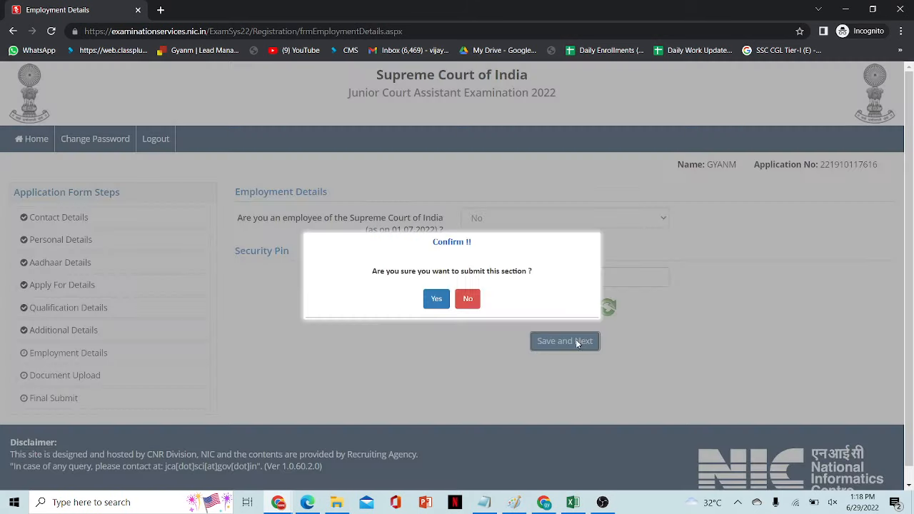
{"action": "left_click", "coordinate": [436, 299]}
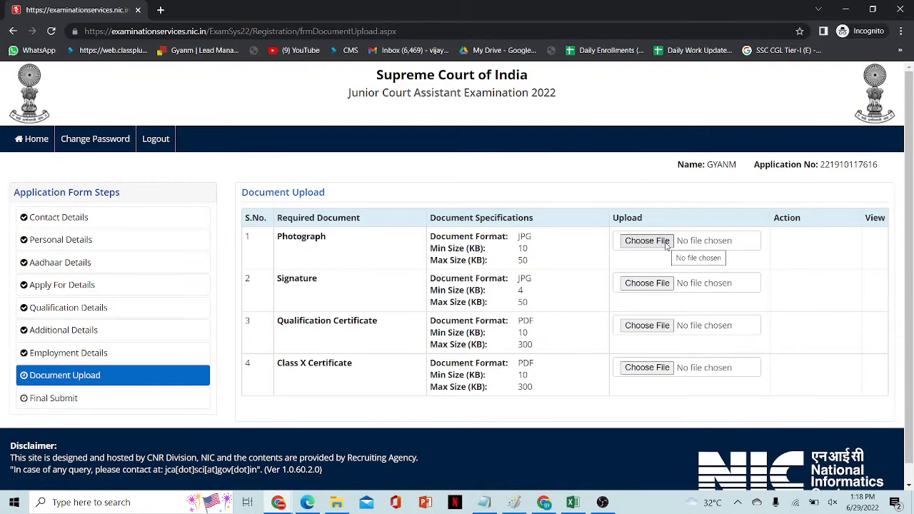
Step: Upload the fb - Copy image uncropped as the Photograph
{"action": "left_click", "coordinate": [665, 243]}
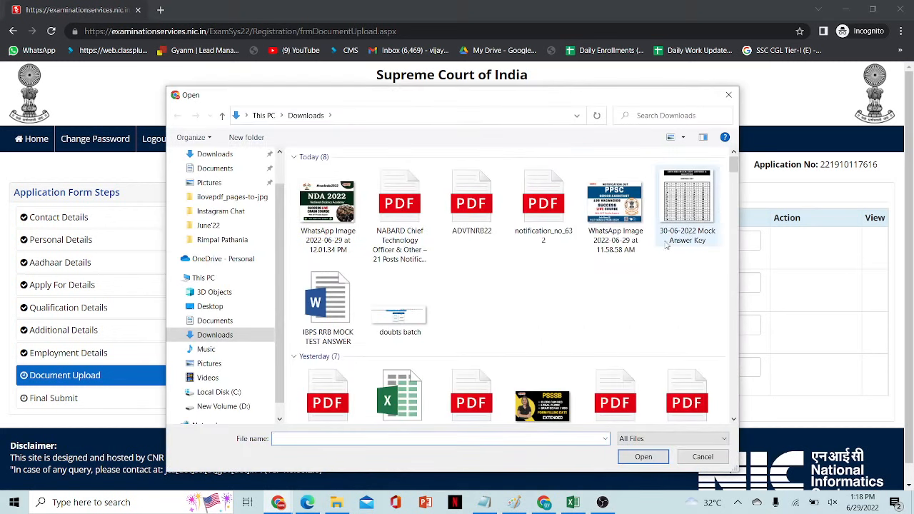
{"action": "double_click", "coordinate": [683, 99]}
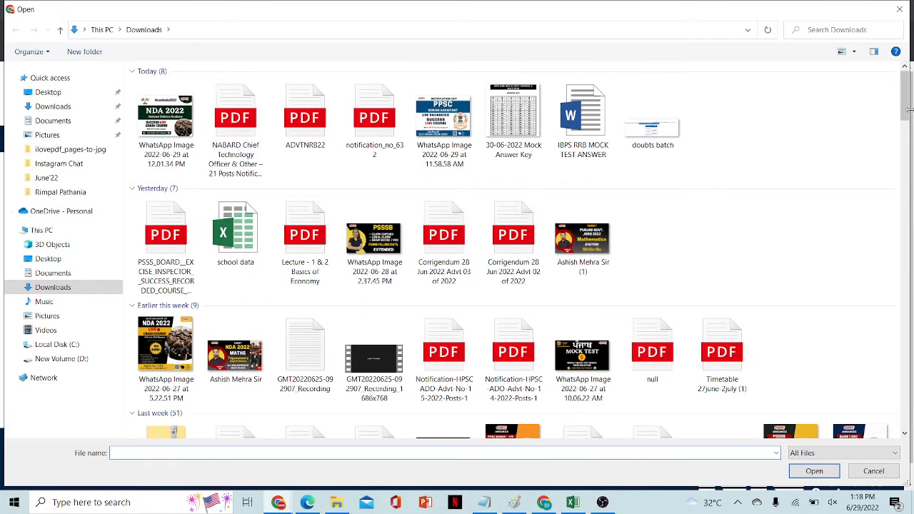
{"action": "left_click_drag", "start_coordinate": [905, 96], "coordinate": [902, 223]}
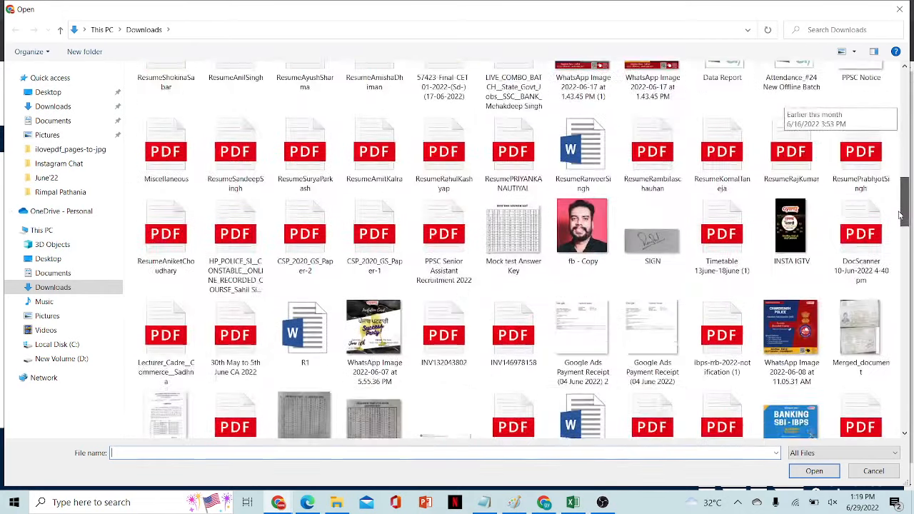
{"action": "left_click", "coordinate": [599, 249]}
{"action": "left_click", "coordinate": [805, 478]}
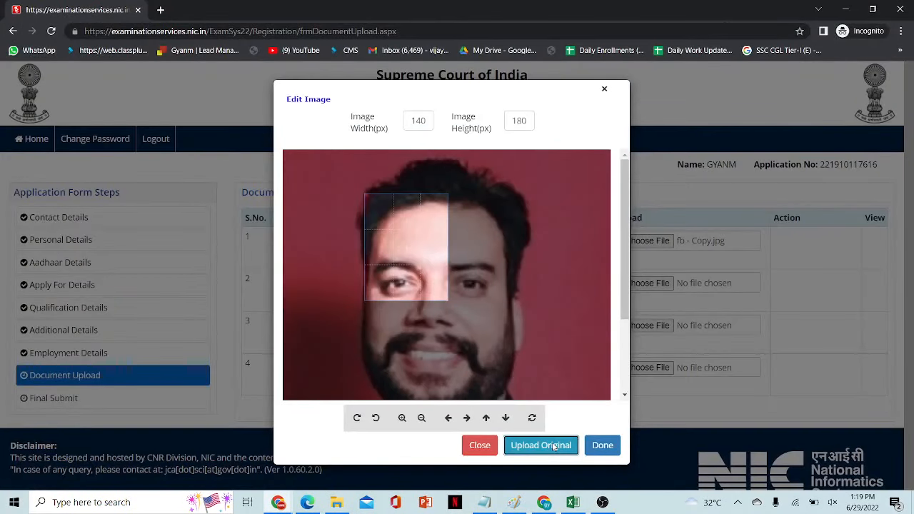
{"action": "left_click", "coordinate": [560, 447]}
{"action": "left_click", "coordinate": [791, 240]}
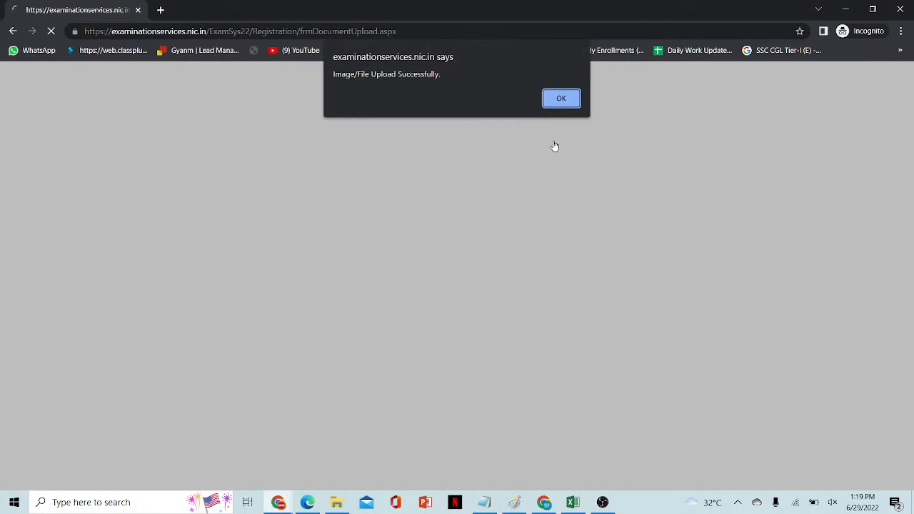
{"action": "left_click", "coordinate": [609, 300]}
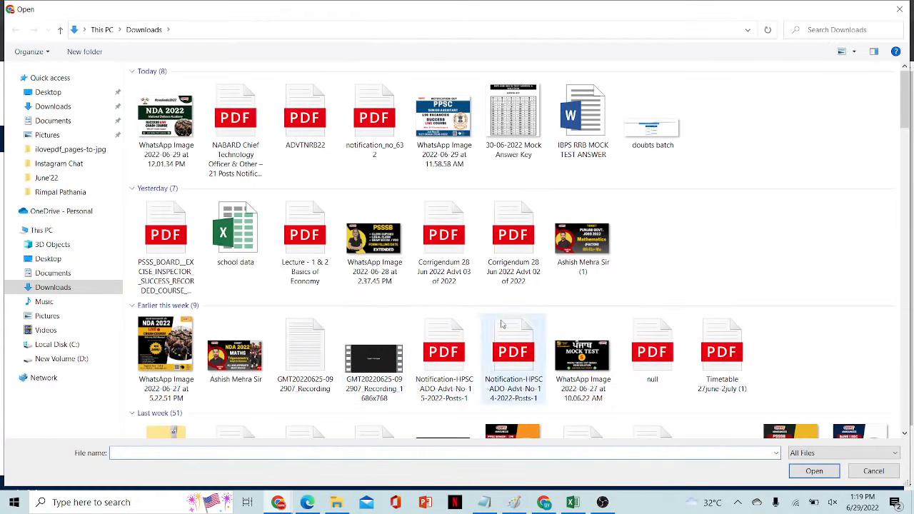
Step: Try uploading the SIGN image as the signature, then check it in Downloads after the invalid-type alert
{"action": "left_click_drag", "start_coordinate": [904, 100], "coordinate": [905, 200]}
{"action": "left_click", "coordinate": [676, 278]}
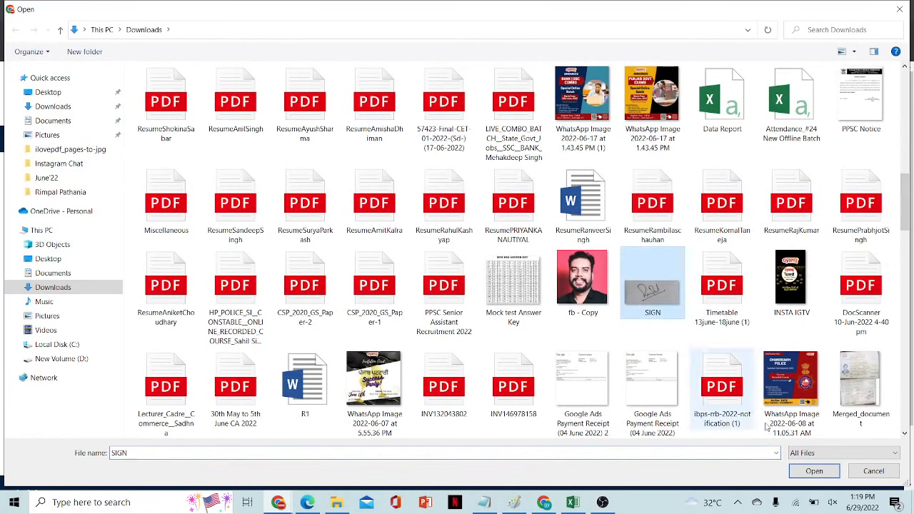
{"action": "left_click", "coordinate": [814, 471]}
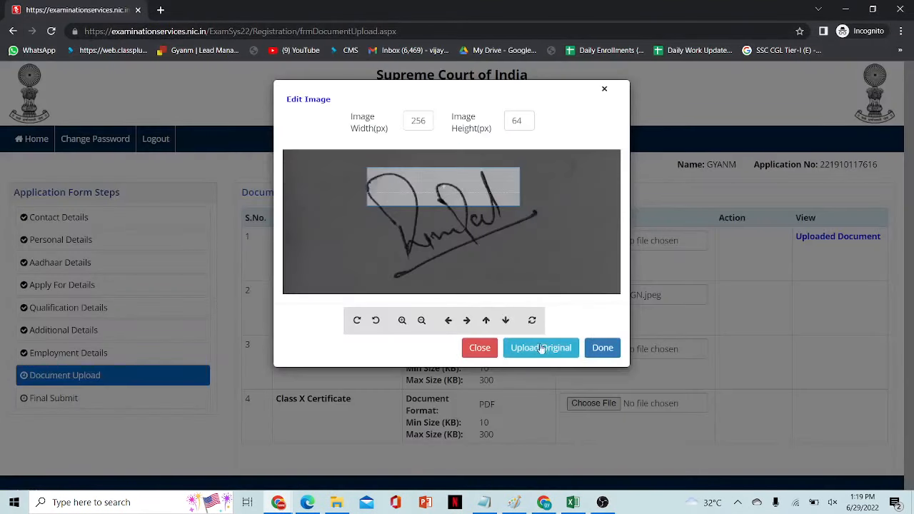
{"action": "left_click", "coordinate": [540, 348]}
{"action": "left_click", "coordinate": [745, 295]}
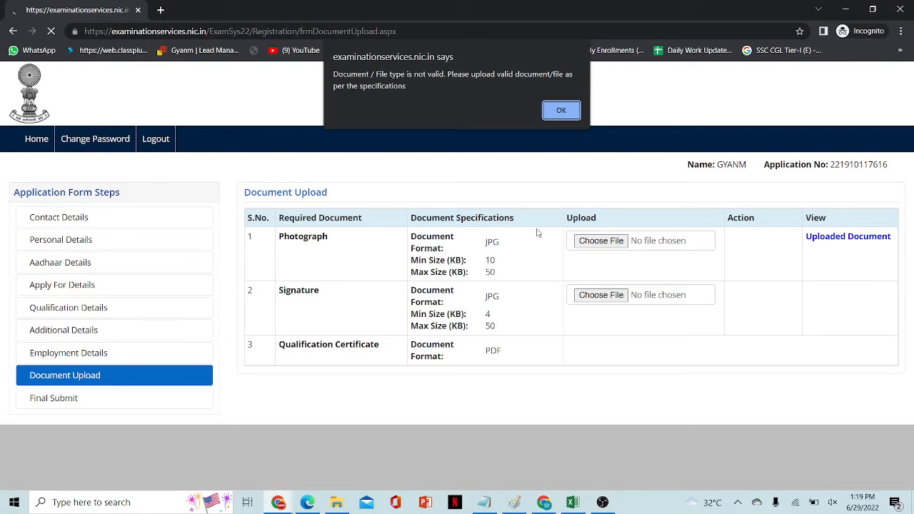
{"action": "left_click", "coordinate": [561, 119]}
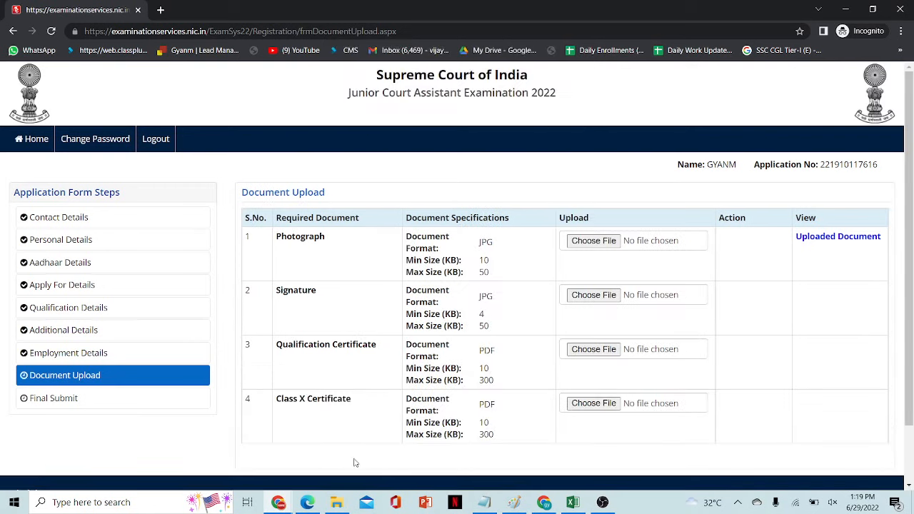
{"action": "left_click", "coordinate": [336, 502]}
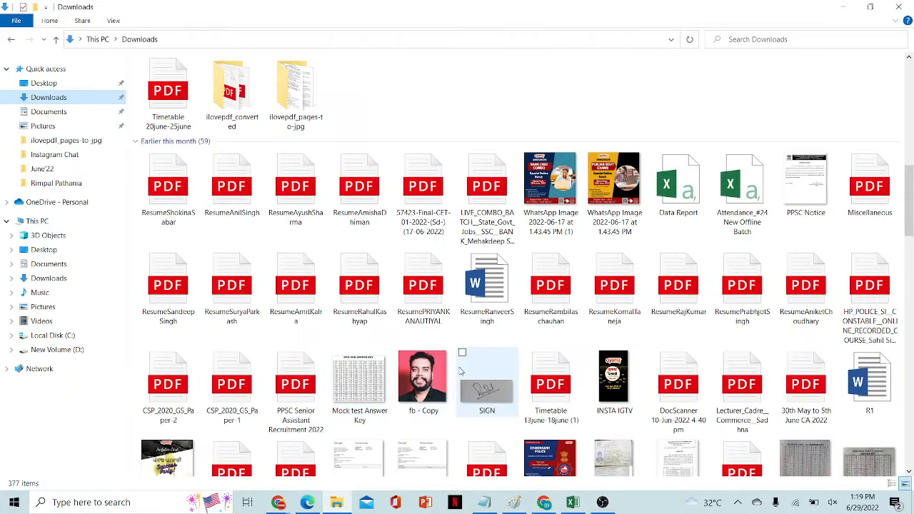
{"action": "left_click", "coordinate": [506, 385]}
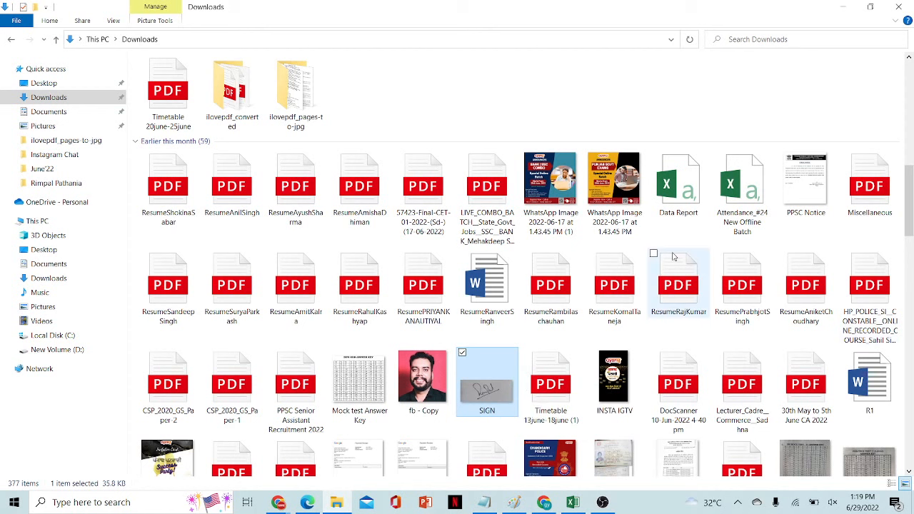
{"action": "left_click", "coordinate": [843, 6]}
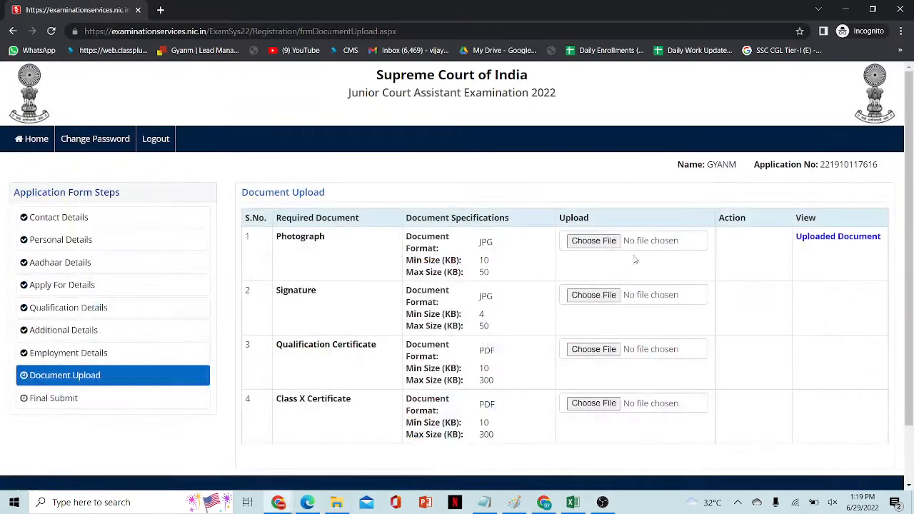
Step: Upload the fb - Copy image unedited as the Signature and acknowledge the success message
{"action": "left_click", "coordinate": [613, 300]}
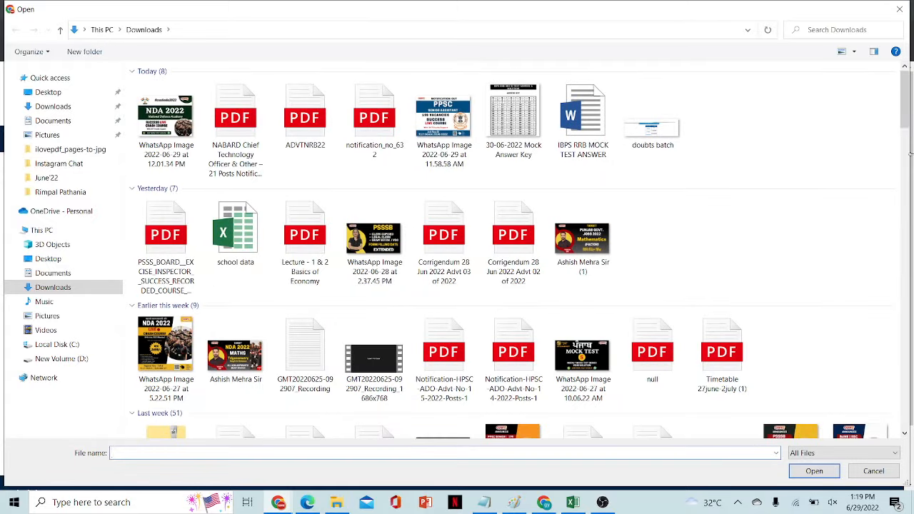
{"action": "left_click_drag", "start_coordinate": [905, 107], "coordinate": [907, 309]}
{"action": "left_click", "coordinate": [583, 235]}
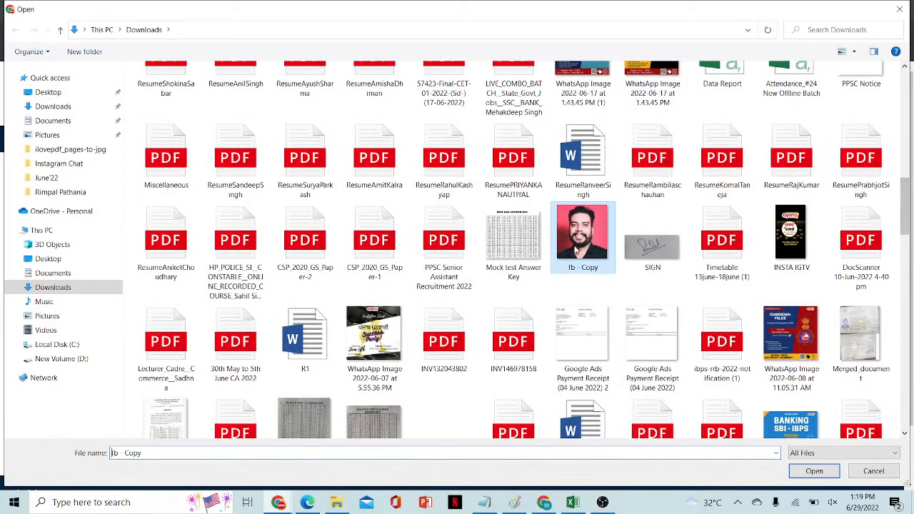
{"action": "left_click", "coordinate": [828, 477]}
{"action": "left_click", "coordinate": [569, 440]}
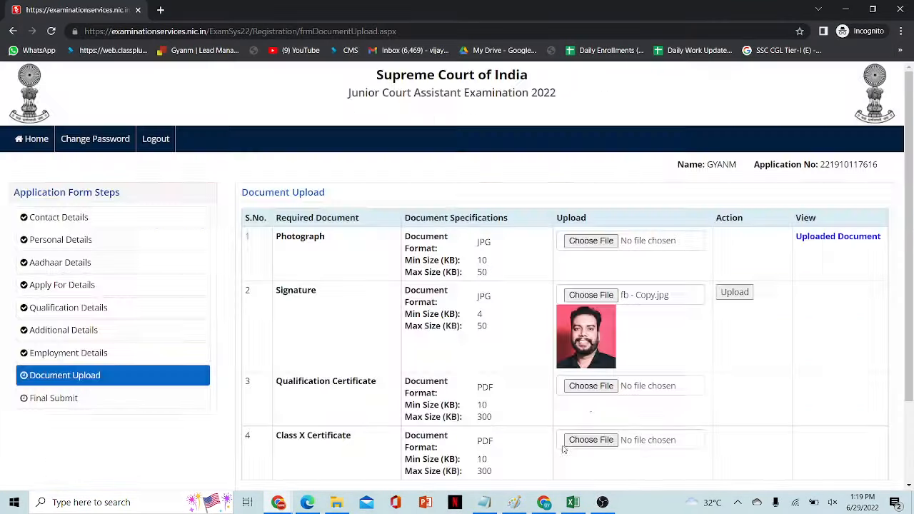
{"action": "left_click", "coordinate": [739, 296]}
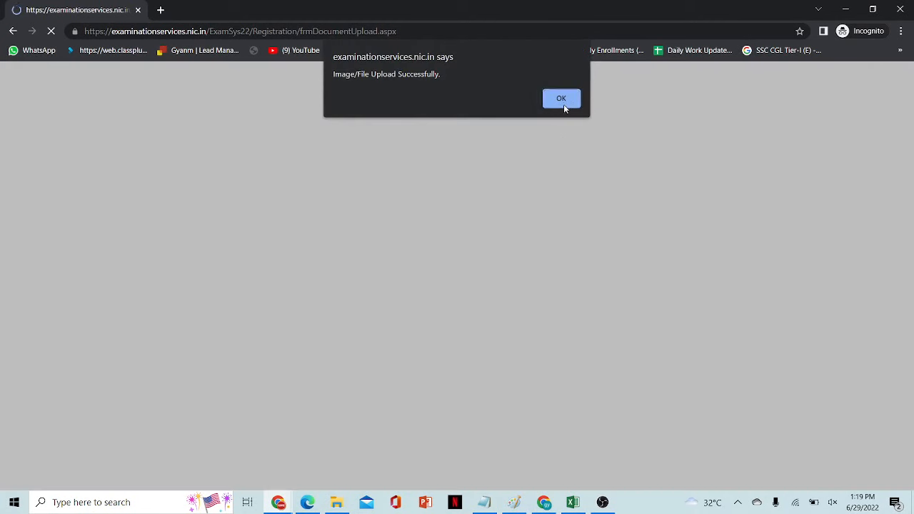
{"action": "left_click", "coordinate": [562, 100]}
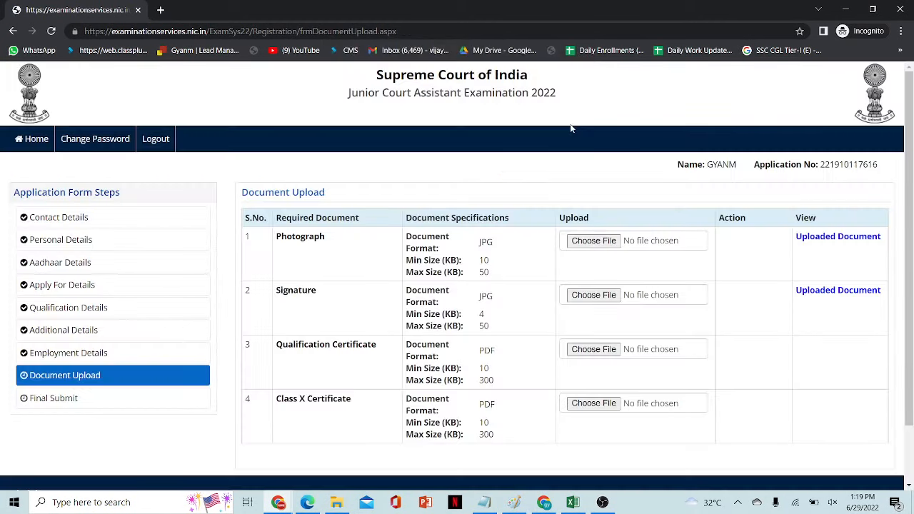
Step: Attempt attaching the fb - Copy image as Qualification Certificate and dismiss the invalid-PDF warning
{"action": "left_click", "coordinate": [612, 350]}
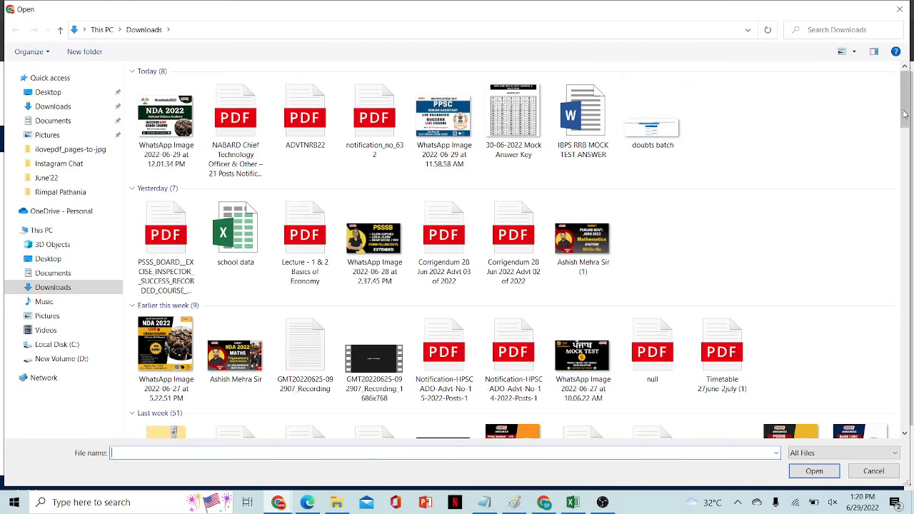
{"action": "left_click_drag", "start_coordinate": [903, 100], "coordinate": [907, 203]}
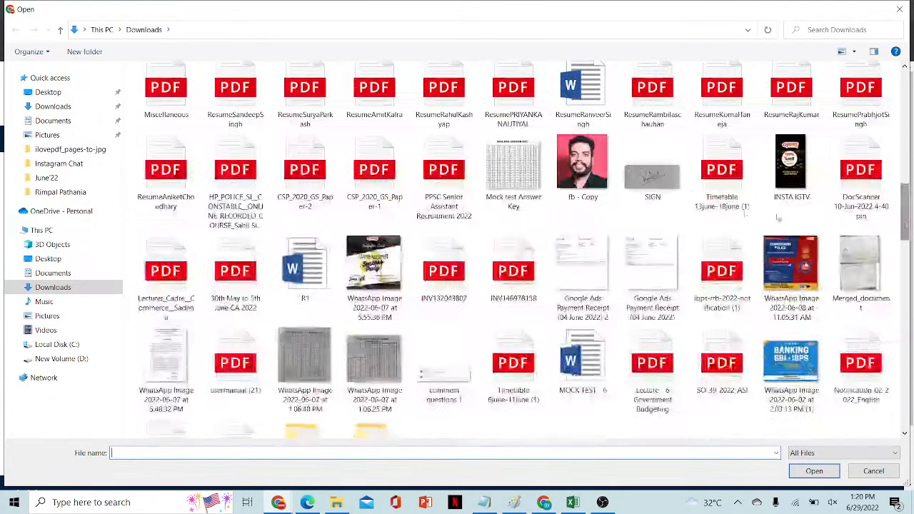
{"action": "left_click", "coordinate": [602, 191]}
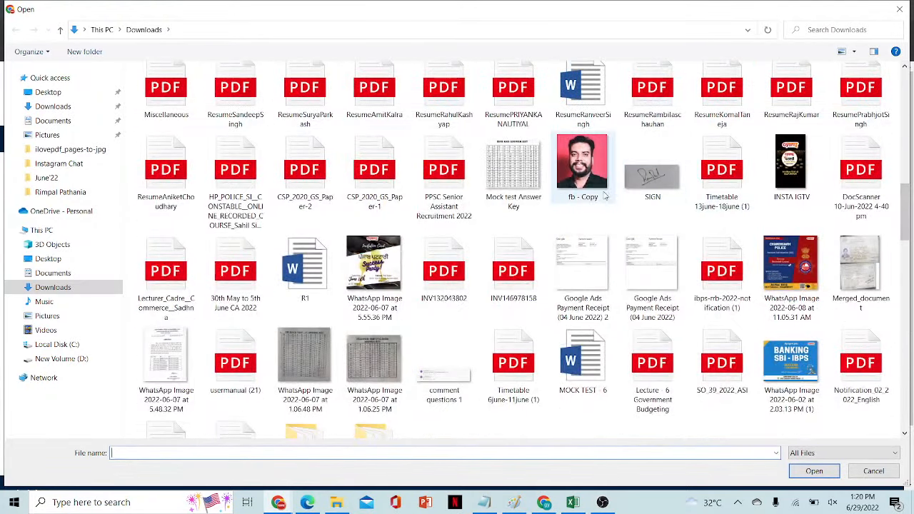
{"action": "left_click", "coordinate": [812, 473]}
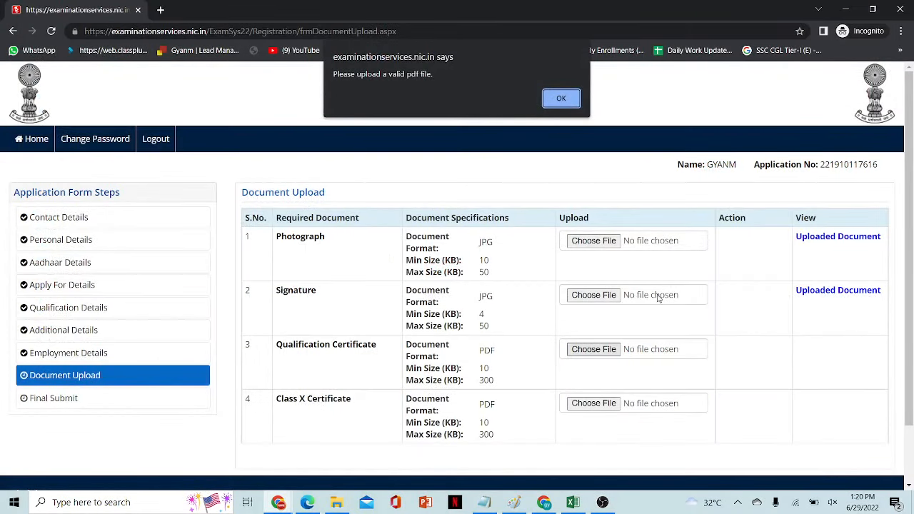
{"action": "left_click", "coordinate": [571, 102]}
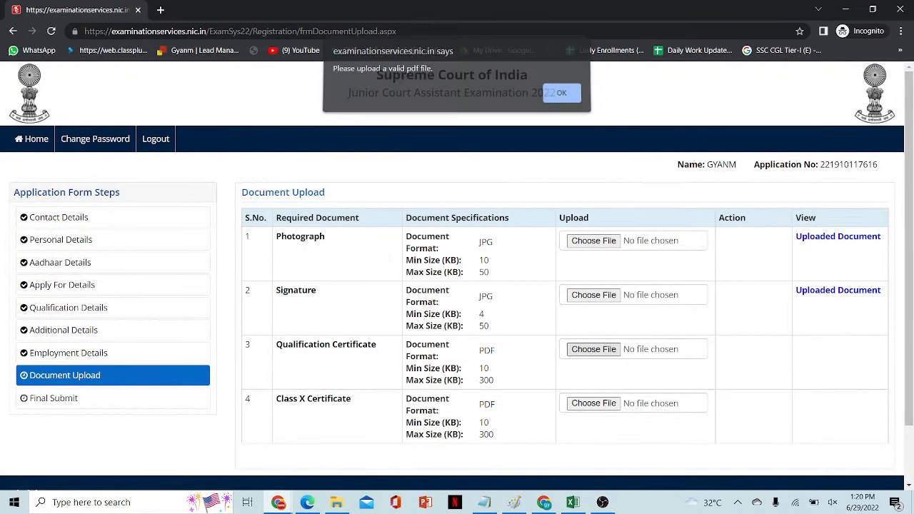
Step: Upload the Corrigendum 28 Jun 2022 Advt 03 of 2022 PDF as the Qualification Certificate
{"action": "left_click", "coordinate": [602, 355]}
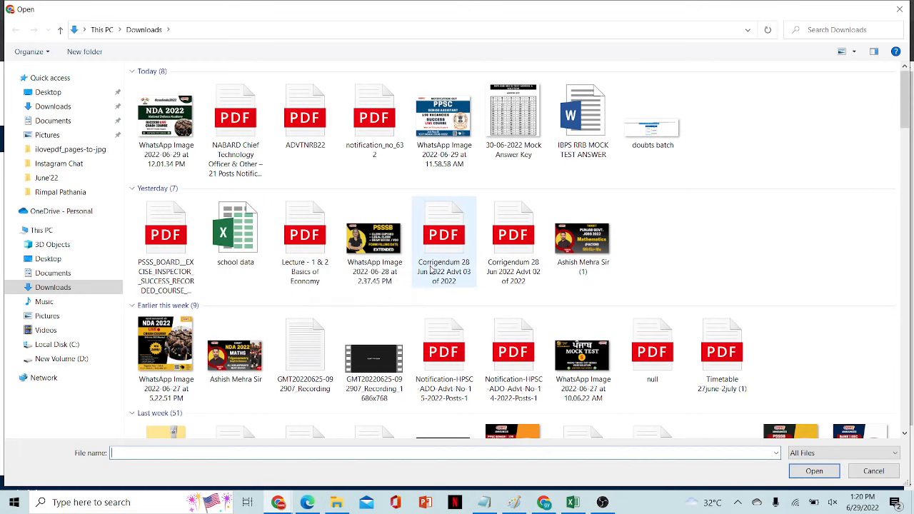
{"action": "left_click", "coordinate": [431, 270]}
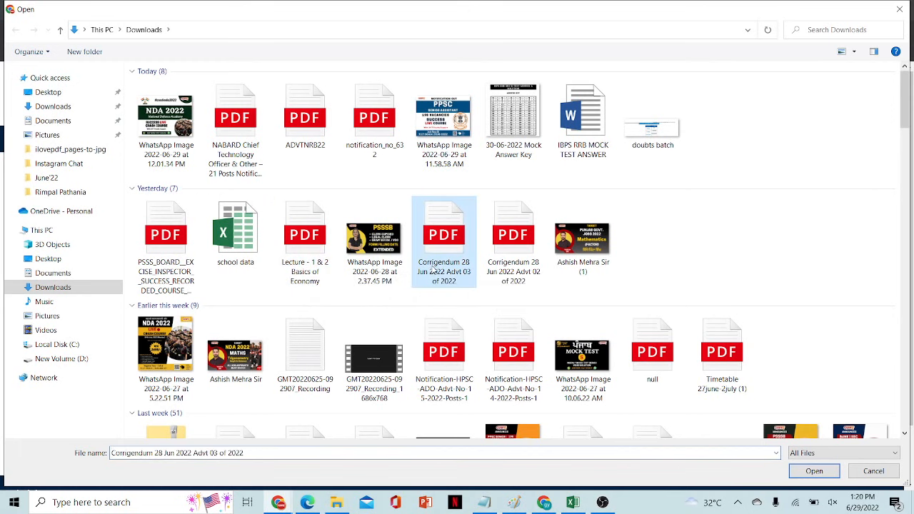
{"action": "left_click", "coordinate": [807, 473]}
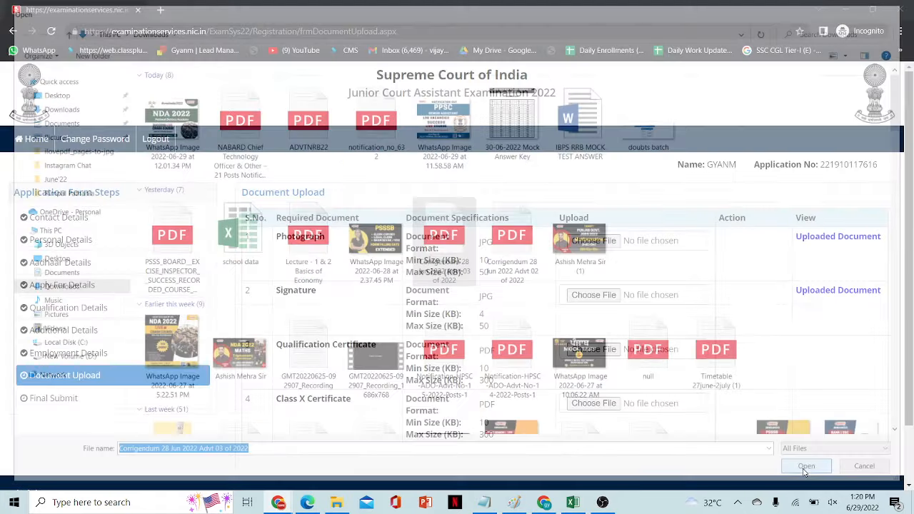
{"action": "left_click", "coordinate": [741, 350]}
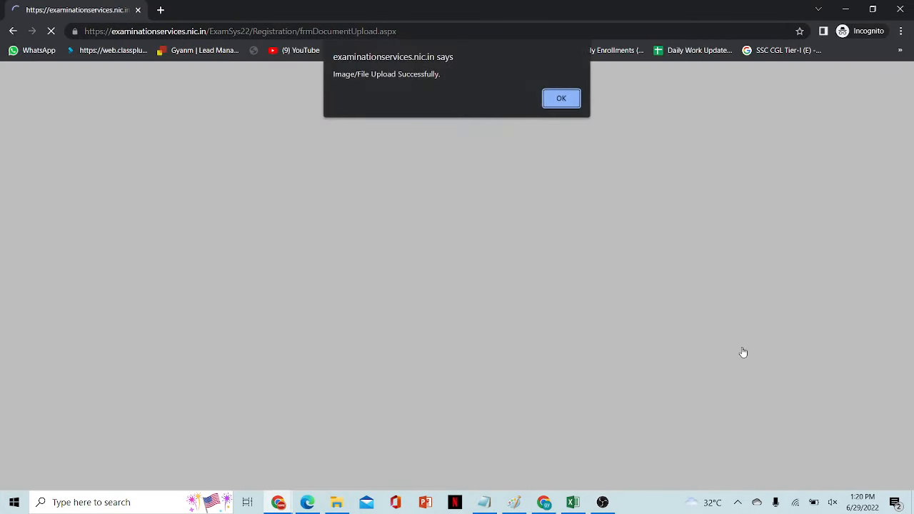
{"action": "left_click", "coordinate": [561, 99]}
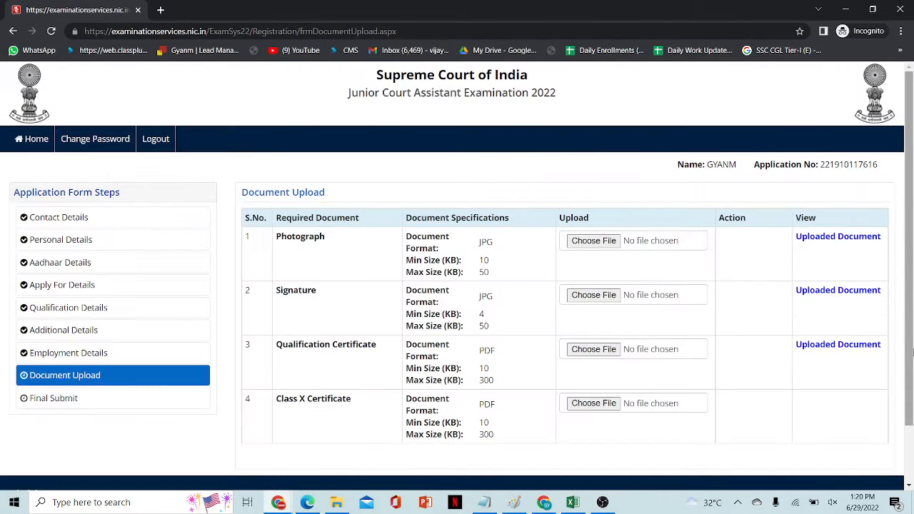
{"action": "scroll", "coordinate": [911, 394], "scroll_direction": "down", "scroll_amount": 2}
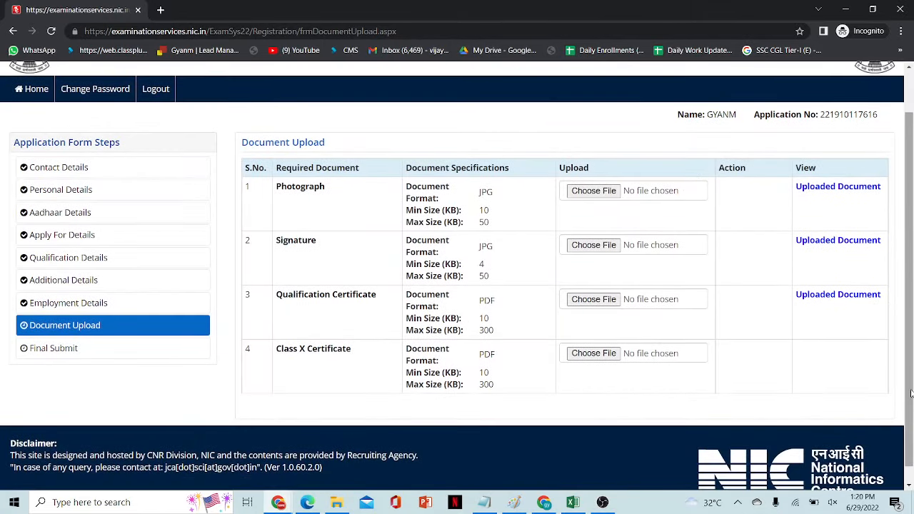
Step: Upload the Corrigendum 28 Jun 2022 Advt 02 of 2022 PDF as the Class X Certificate
{"action": "left_click", "coordinate": [593, 354]}
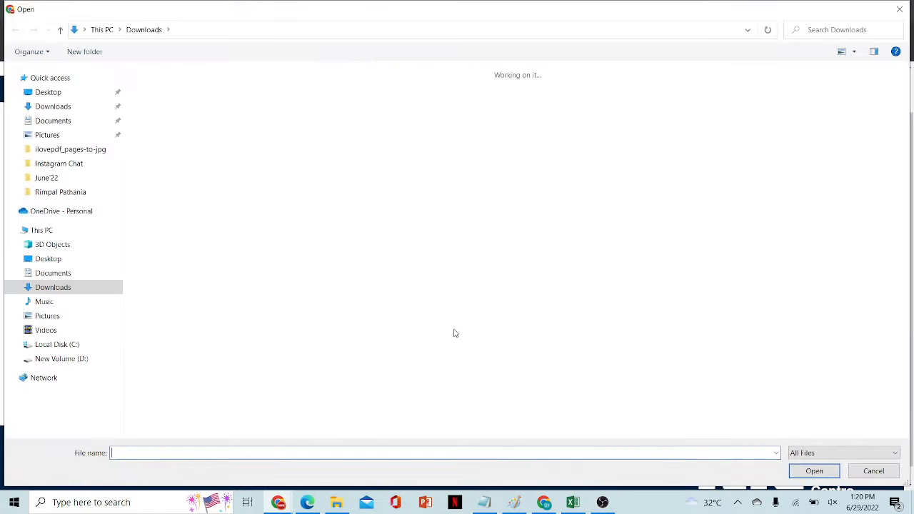
{"action": "left_click", "coordinate": [518, 261]}
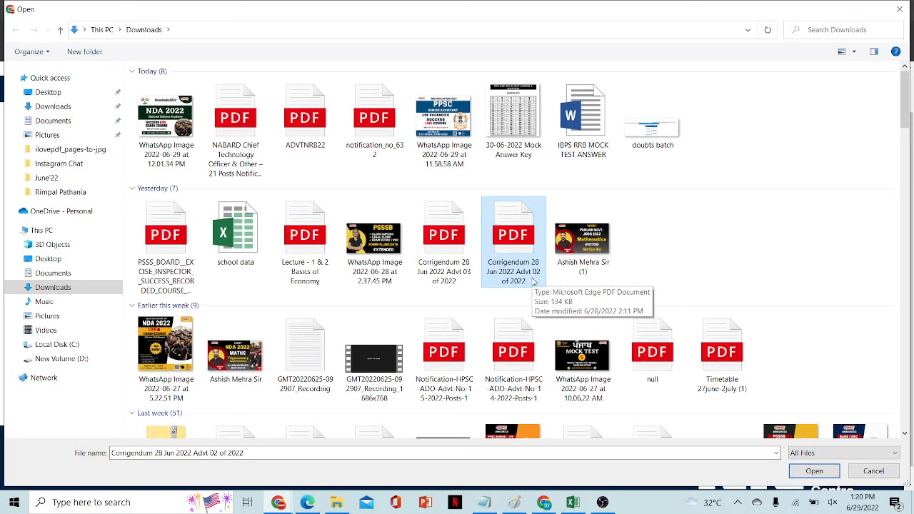
{"action": "left_click", "coordinate": [814, 473]}
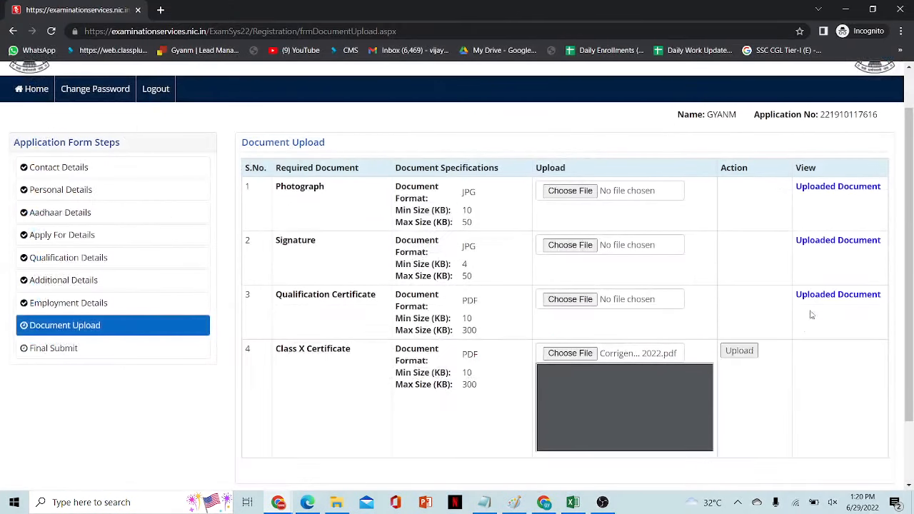
{"action": "left_click", "coordinate": [743, 353]}
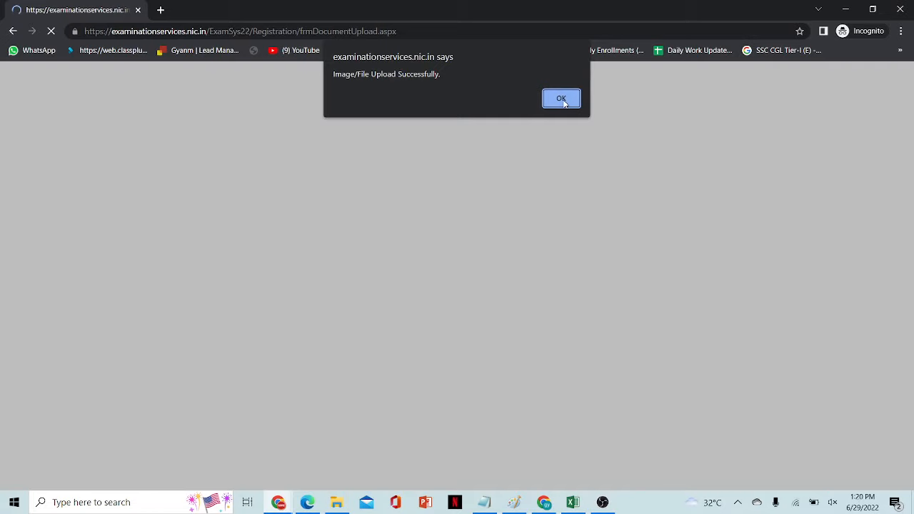
{"action": "left_click", "coordinate": [561, 98]}
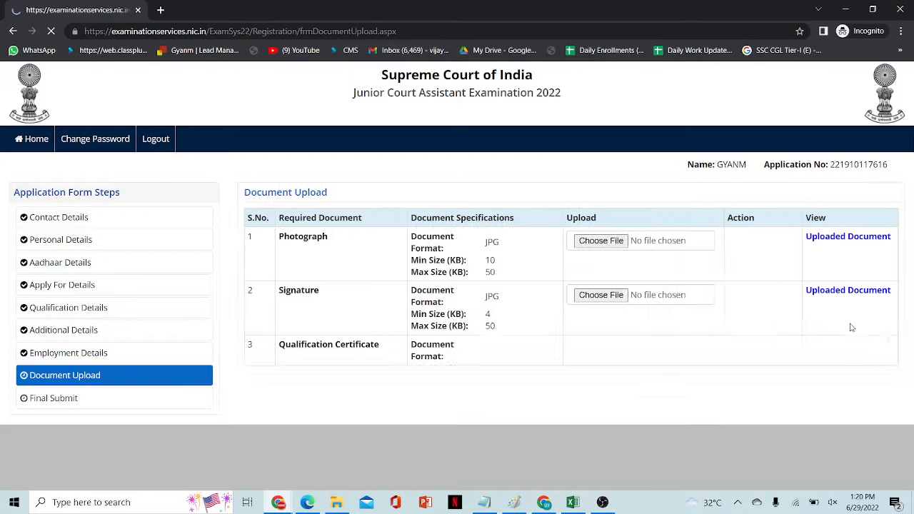
{"action": "scroll", "coordinate": [910, 439], "scroll_direction": "down", "scroll_amount": 1}
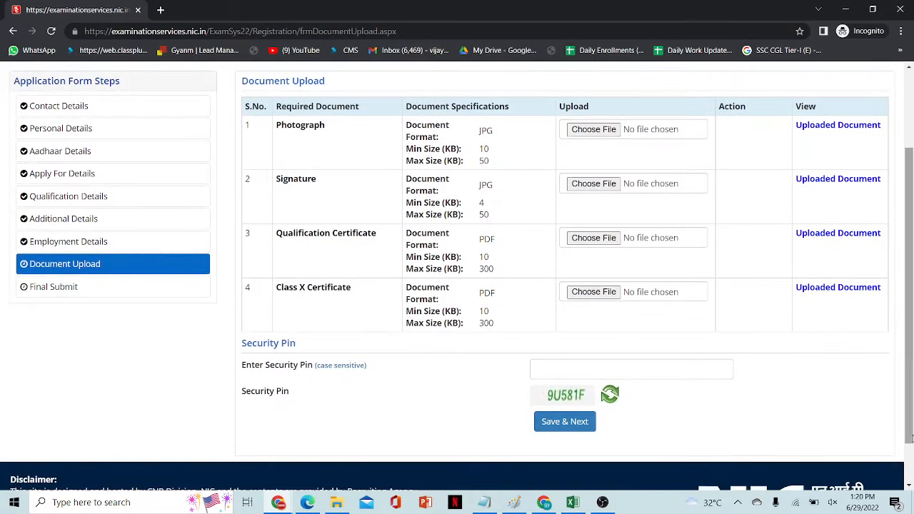
Step: Enter the security pin and save the documents step, confirming with Yes
{"action": "left_click", "coordinate": [702, 367]}
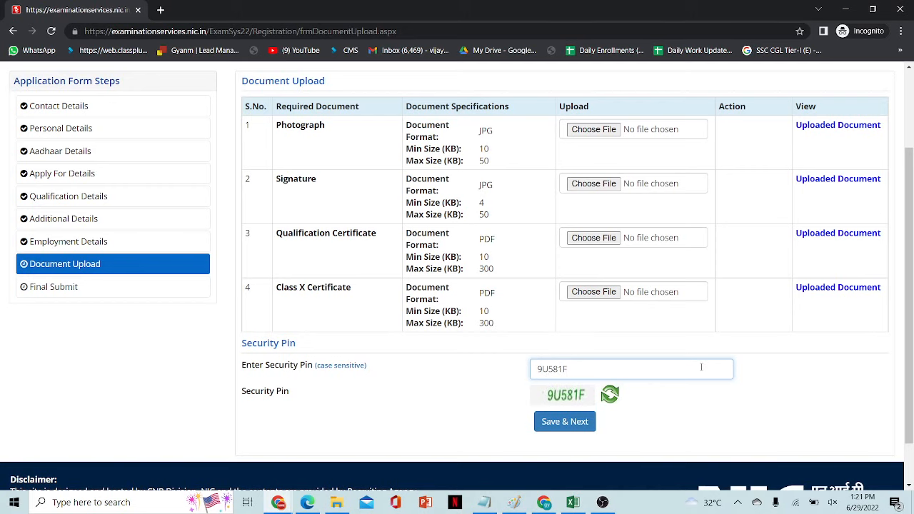
{"action": "left_click", "coordinate": [578, 422]}
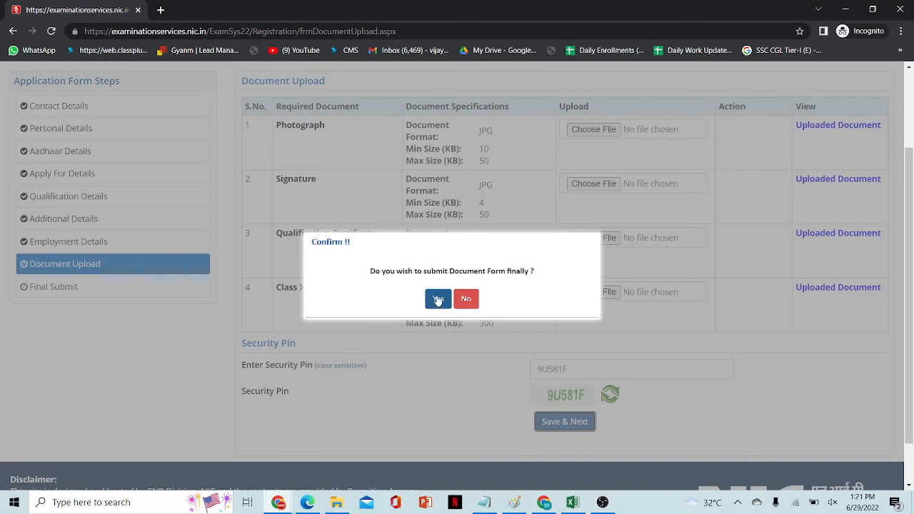
{"action": "left_click", "coordinate": [439, 300]}
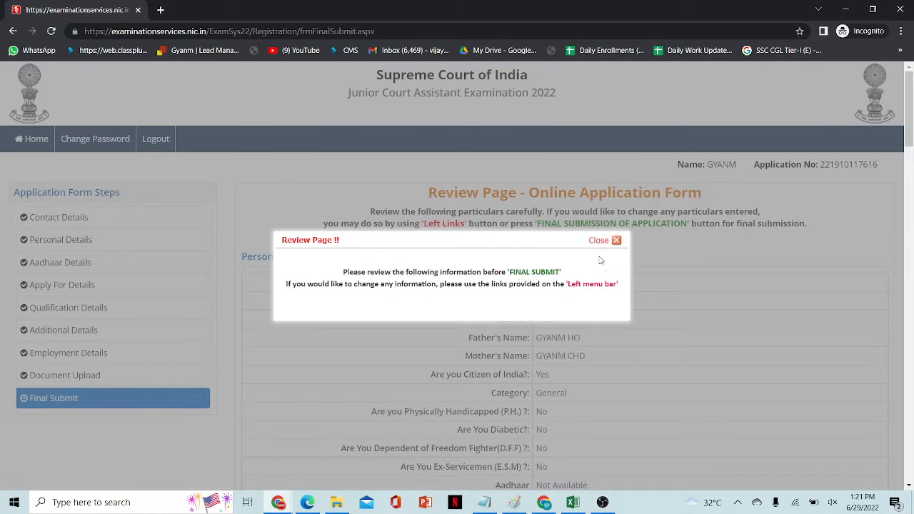
Step: Tick all ten checklist particulars, from Name and Date of Birth through Post Applied for
{"action": "left_click", "coordinate": [616, 241]}
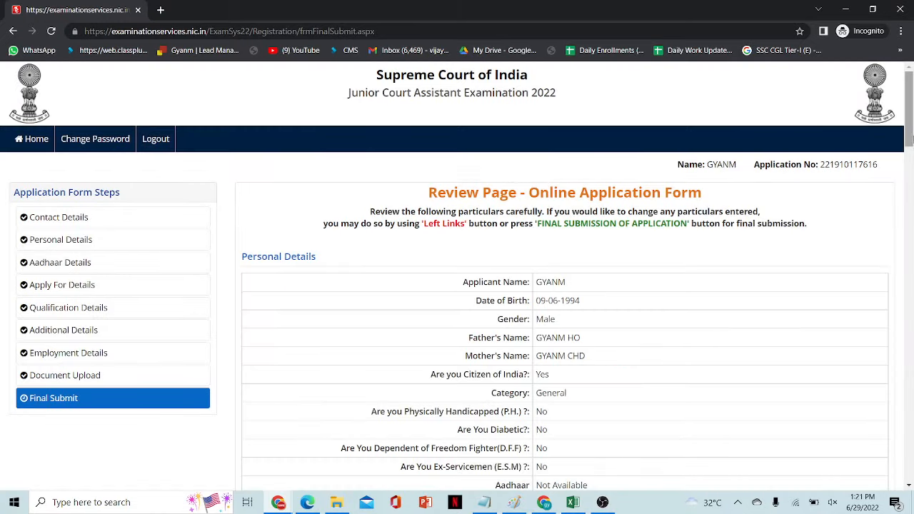
{"action": "left_click_drag", "start_coordinate": [911, 140], "coordinate": [911, 438]}
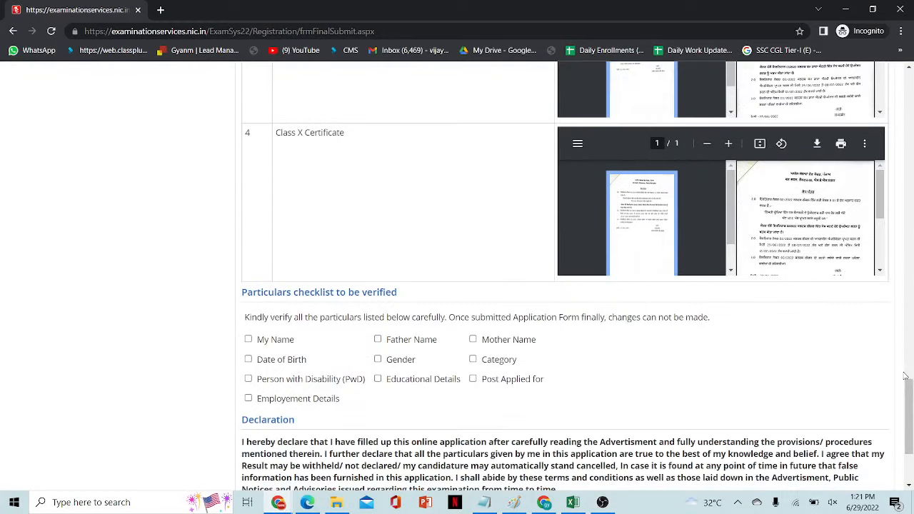
{"action": "left_click_drag", "start_coordinate": [911, 390], "coordinate": [912, 422]}
{"action": "left_click", "coordinate": [248, 188]}
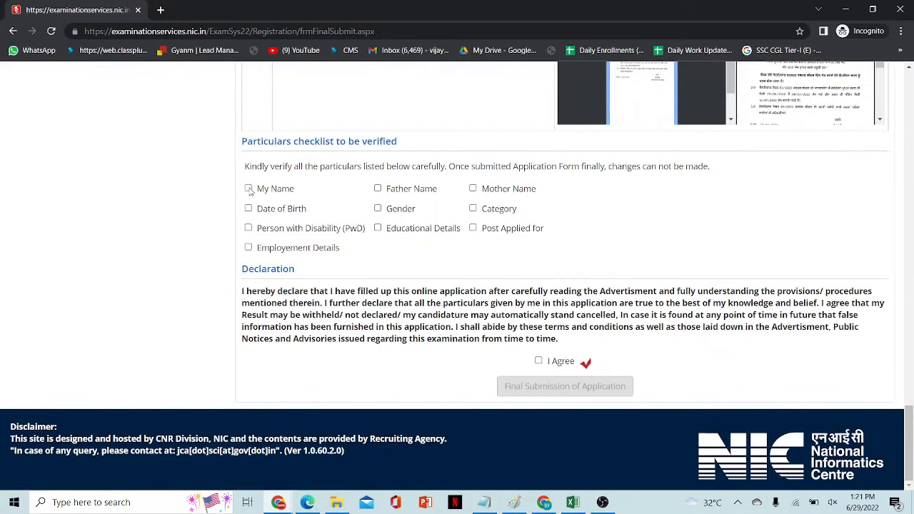
{"action": "left_click", "coordinate": [248, 208]}
{"action": "left_click", "coordinate": [248, 227]}
{"action": "left_click", "coordinate": [248, 247]}
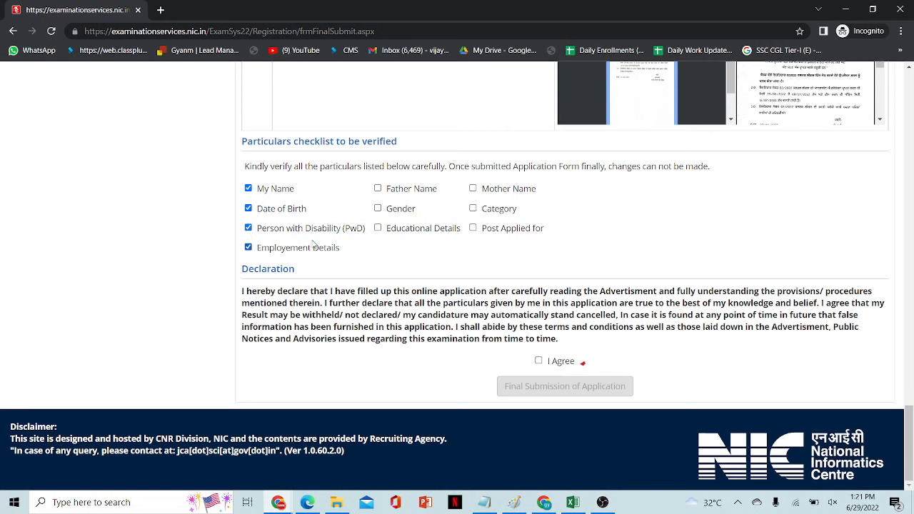
{"action": "left_click", "coordinate": [378, 228]}
{"action": "left_click", "coordinate": [378, 207]}
{"action": "left_click", "coordinate": [378, 188]}
{"action": "left_click", "coordinate": [472, 187]}
{"action": "left_click", "coordinate": [473, 208]}
{"action": "left_click", "coordinate": [473, 227]}
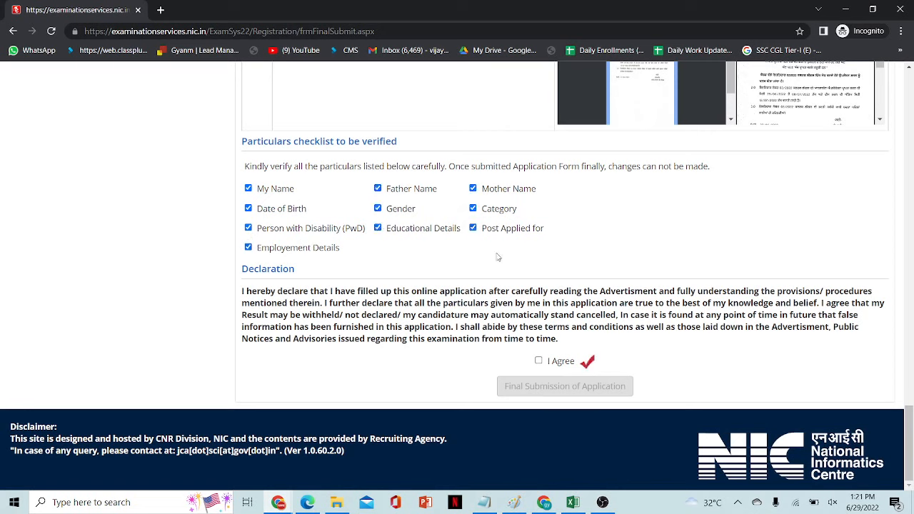
Step: Agree to the declaration and make the Final Submission of Application, confirming Yes
{"action": "left_click", "coordinate": [540, 360]}
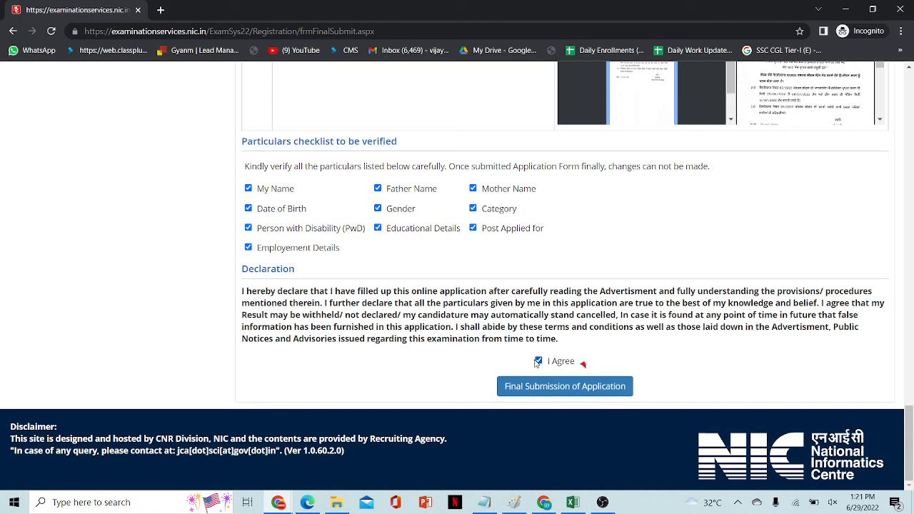
{"action": "left_click", "coordinate": [560, 386]}
{"action": "left_click", "coordinate": [437, 298]}
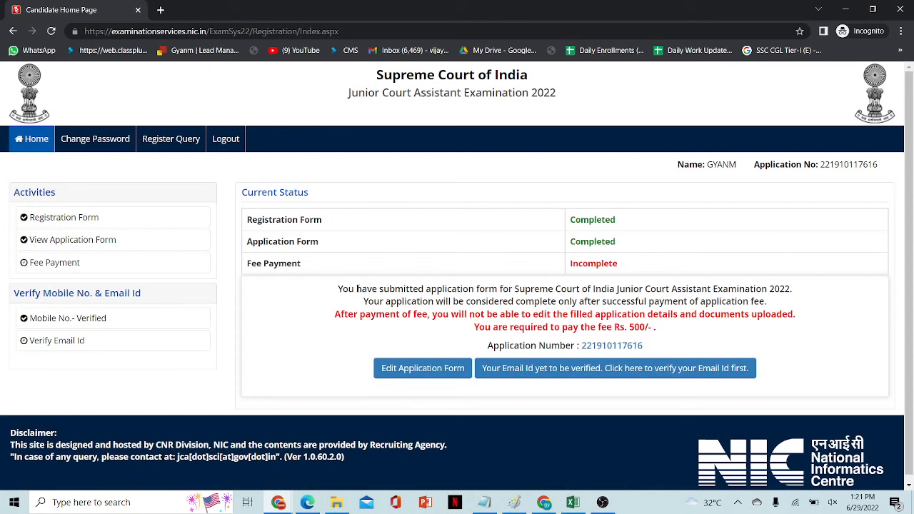
Step: Verify the registered email with the security pin, then request the OTP code again
{"action": "left_click", "coordinate": [167, 264]}
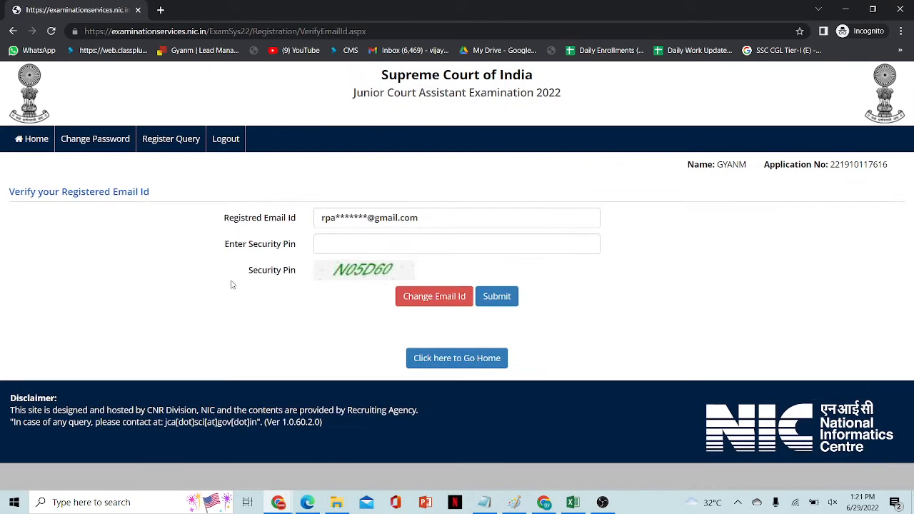
{"action": "left_click", "coordinate": [352, 246]}
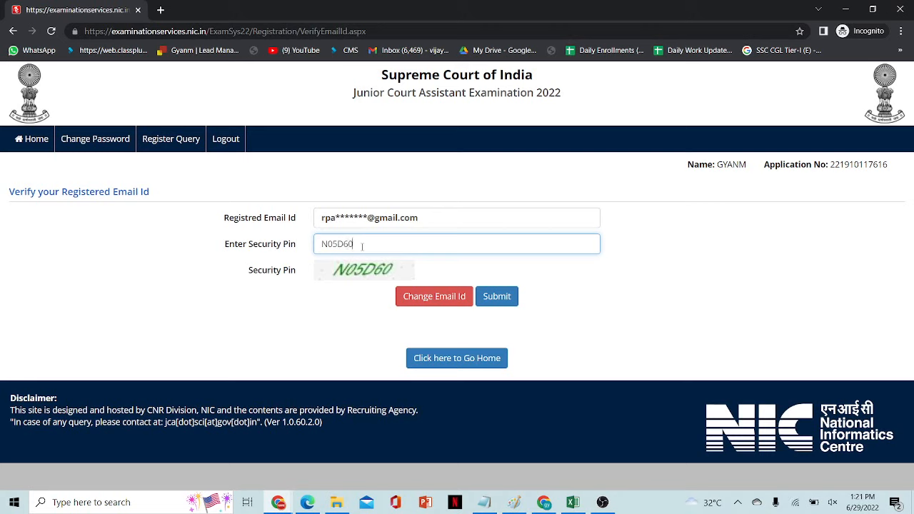
{"action": "left_click", "coordinate": [502, 299]}
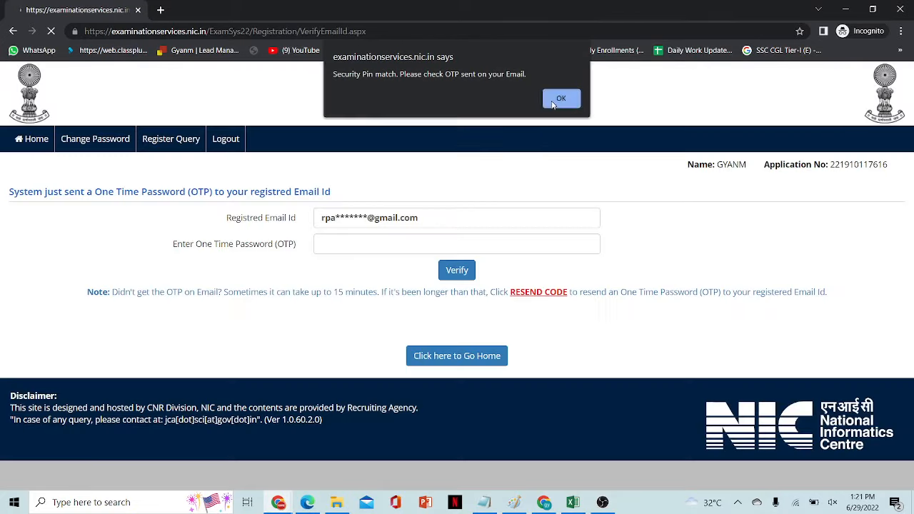
{"action": "left_click", "coordinate": [560, 100]}
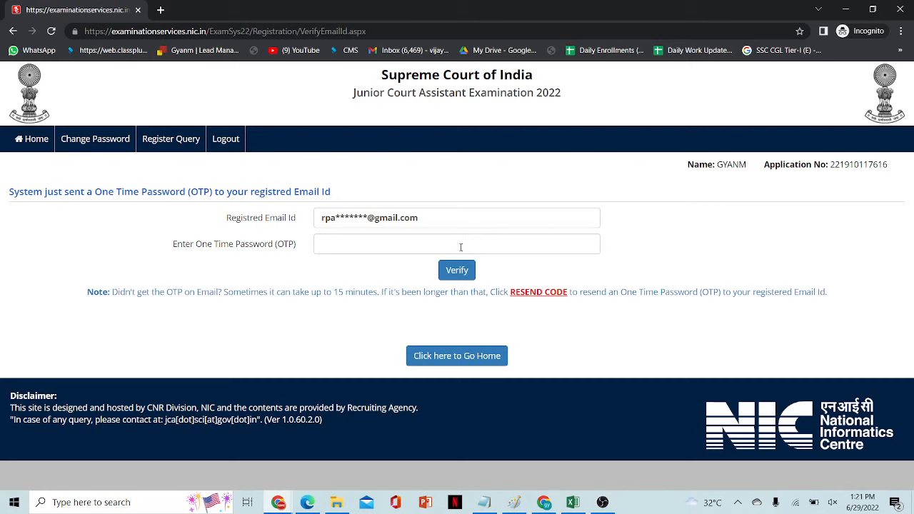
{"action": "left_click", "coordinate": [532, 290]}
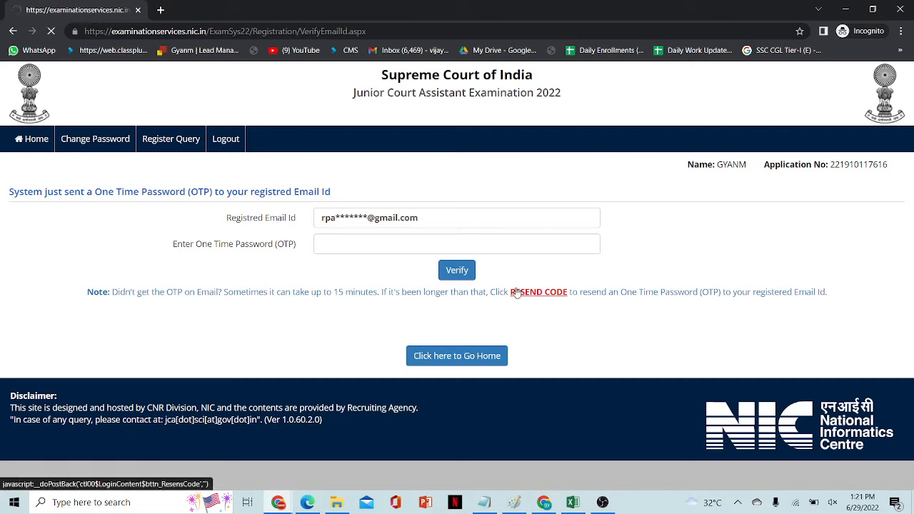
Step: Leave the OTP entry page and return to the candidate home page, email still unverified
{"action": "left_click", "coordinate": [517, 250]}
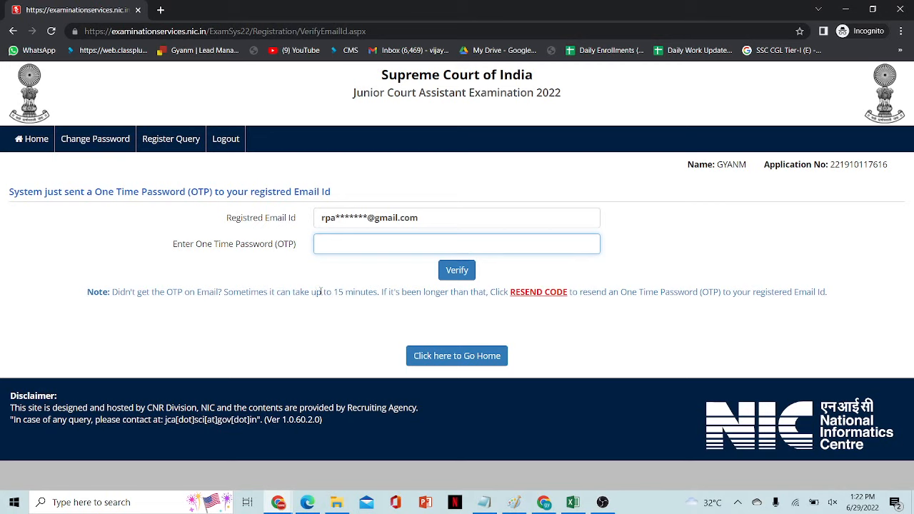
{"action": "left_click_drag", "start_coordinate": [322, 291], "coordinate": [385, 292]}
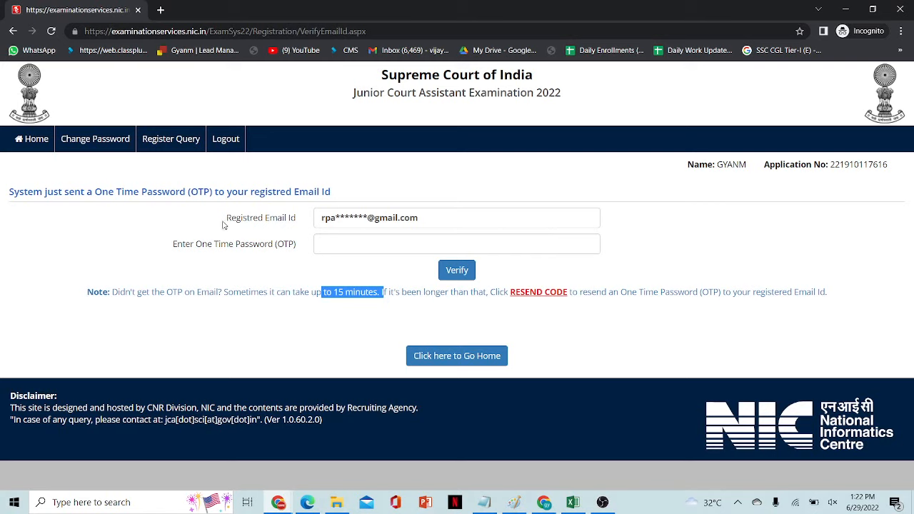
{"action": "left_click", "coordinate": [485, 364]}
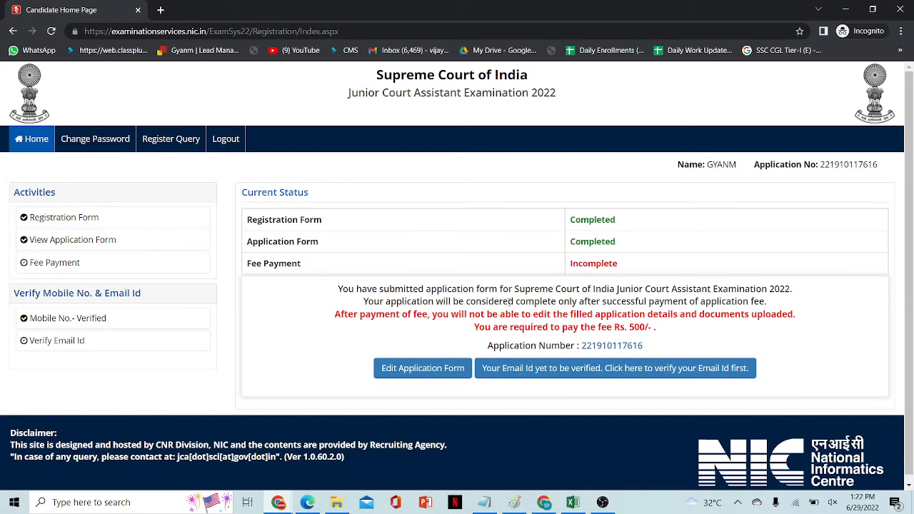
{"action": "left_click_drag", "start_coordinate": [516, 301], "coordinate": [766, 305]}
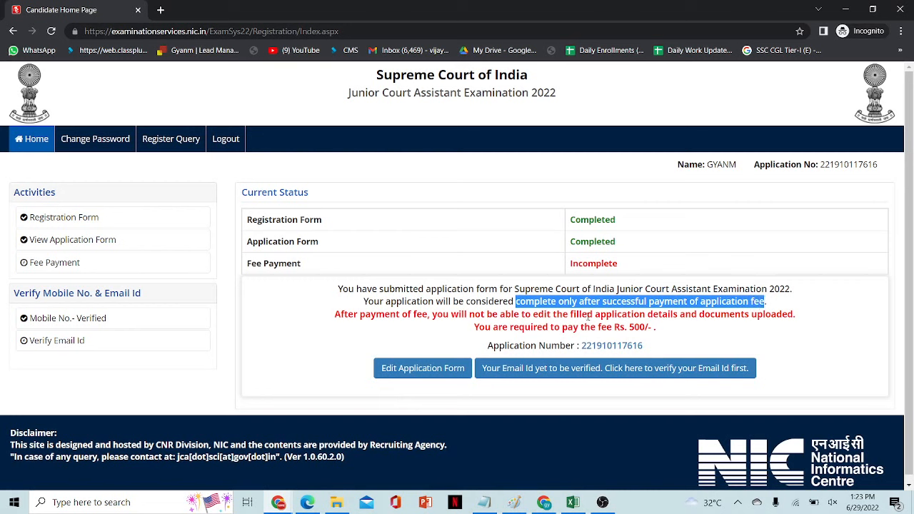
{"action": "left_click_drag", "start_coordinate": [590, 328], "coordinate": [641, 328]}
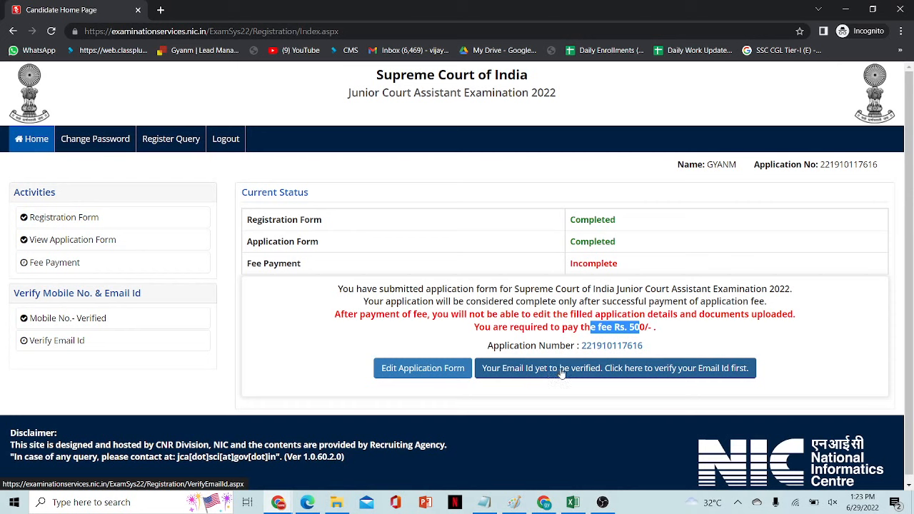
Step: Start email verification by entering and submitting the on-screen security pin
{"action": "left_click", "coordinate": [616, 376]}
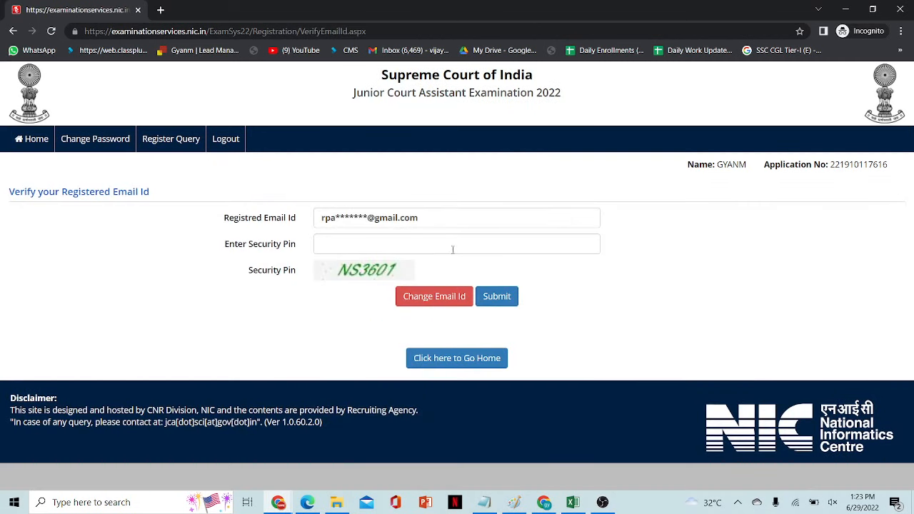
{"action": "left_click", "coordinate": [464, 241]}
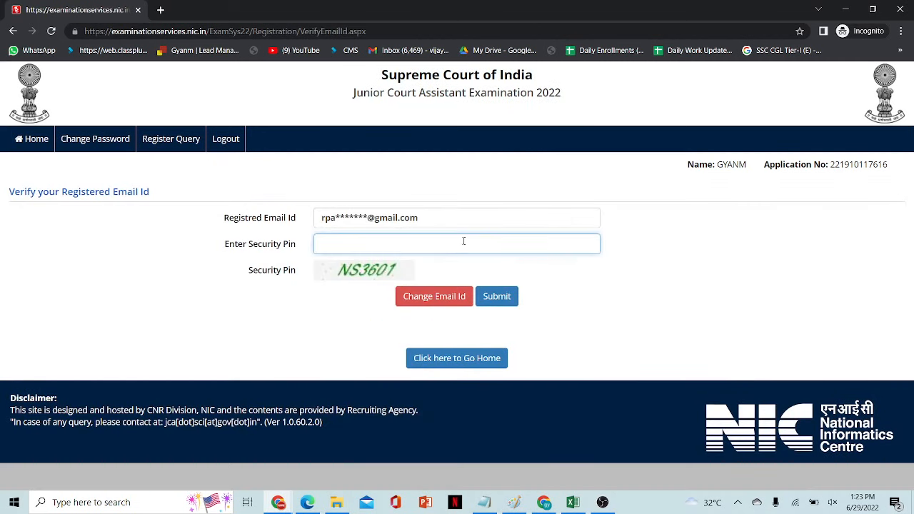
{"action": "type", "text": "NS3601"}
{"action": "left_click", "coordinate": [493, 299]}
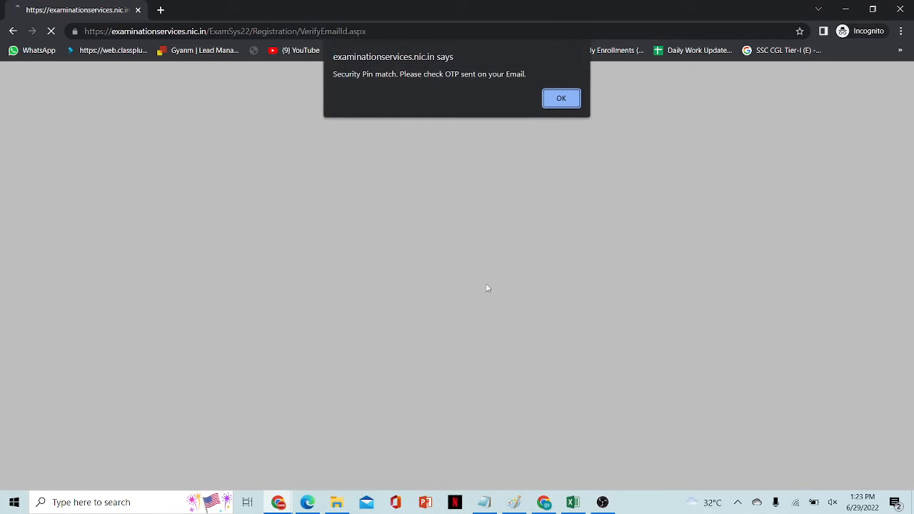
{"action": "left_click", "coordinate": [561, 98]}
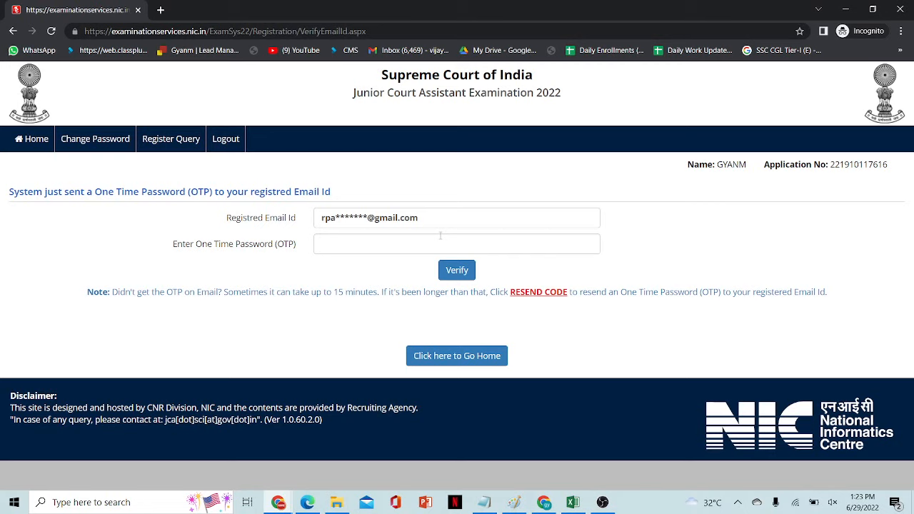
Step: Submit the emailed OTP, which is rejected as an expired code
{"action": "left_click", "coordinate": [442, 243]}
{"action": "type", "text": "•"}
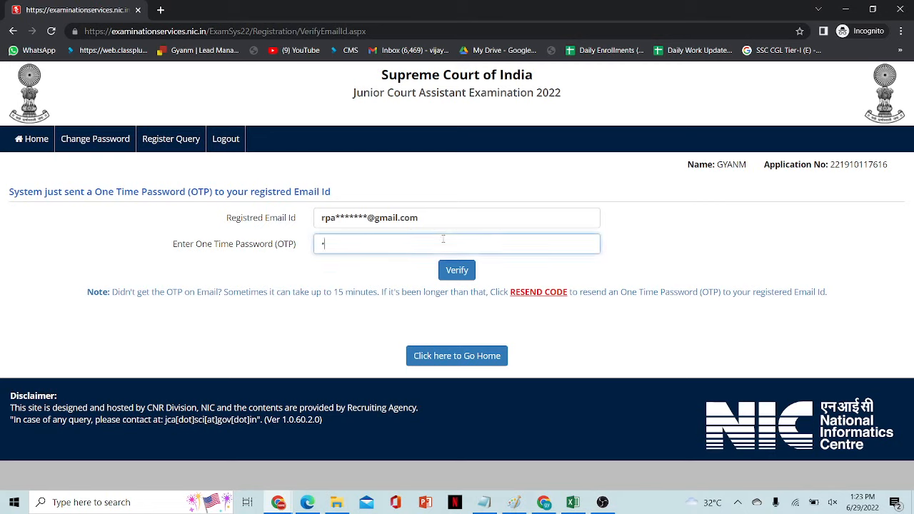
{"action": "type", "text": "•••••"}
{"action": "left_click", "coordinate": [457, 271]}
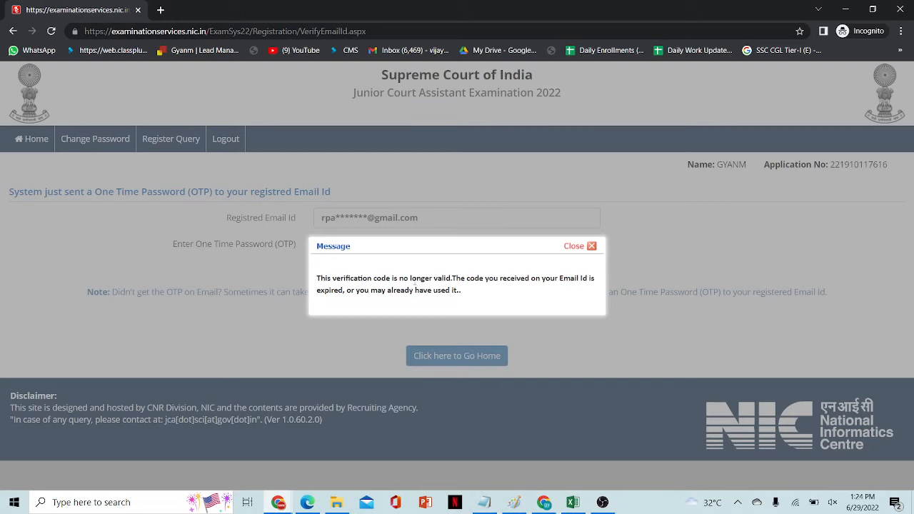
{"action": "left_click", "coordinate": [589, 247]}
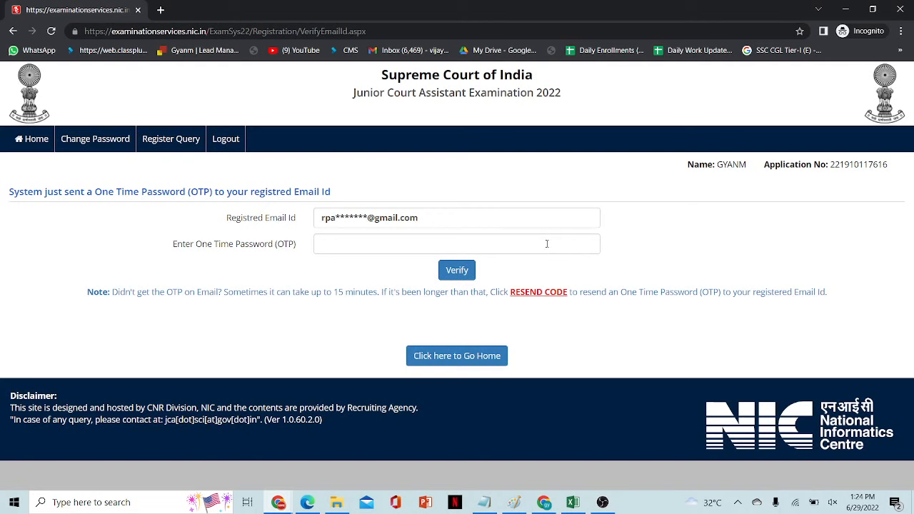
Step: Re-enter the new OTP to verify the email and return to the candidate home page
{"action": "left_click", "coordinate": [493, 241]}
{"action": "type", "text": "•"}
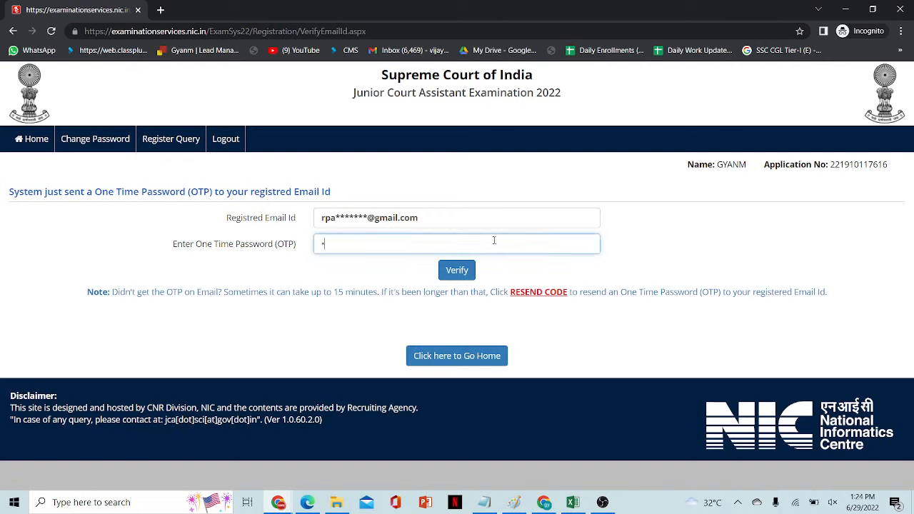
{"action": "type", "text": "•••••"}
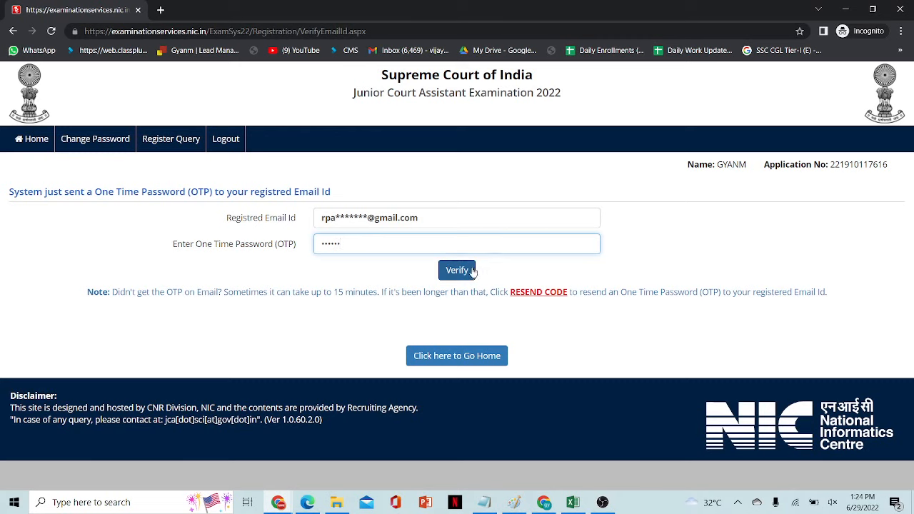
{"action": "left_click", "coordinate": [465, 271]}
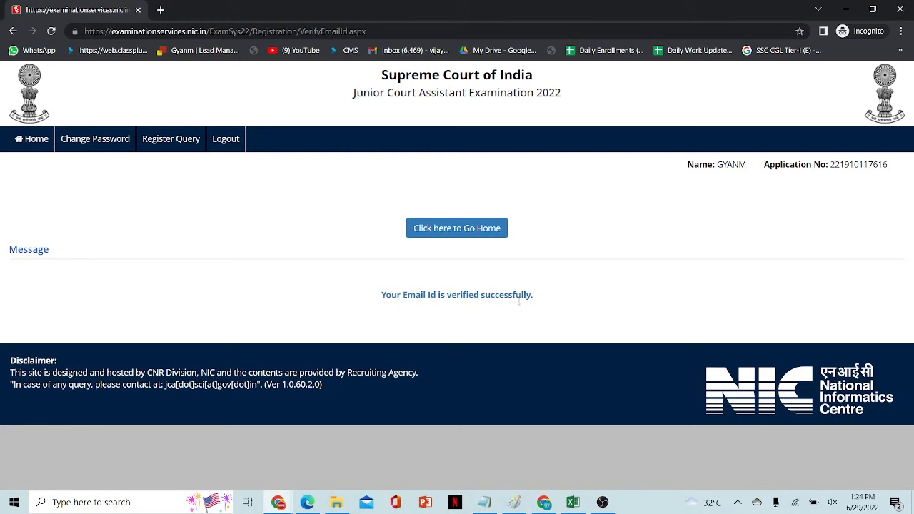
{"action": "left_click", "coordinate": [479, 234]}
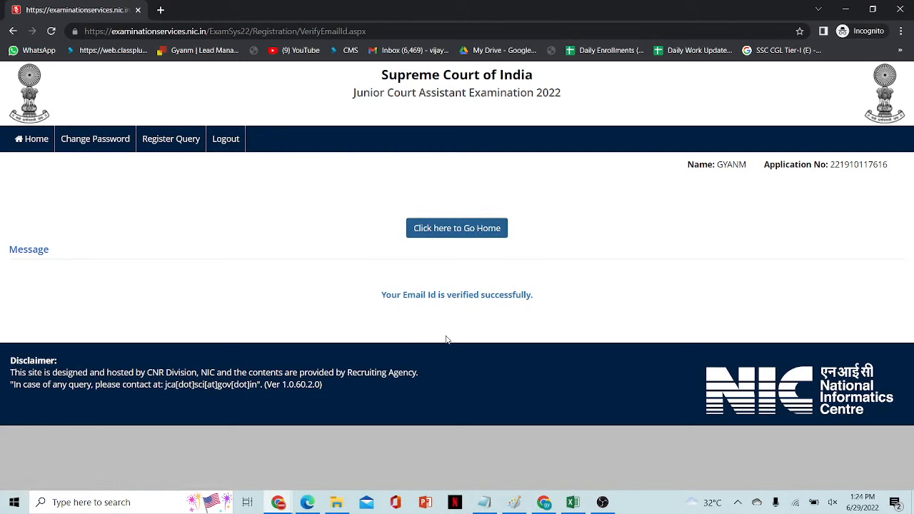
{"action": "left_click", "coordinate": [454, 234]}
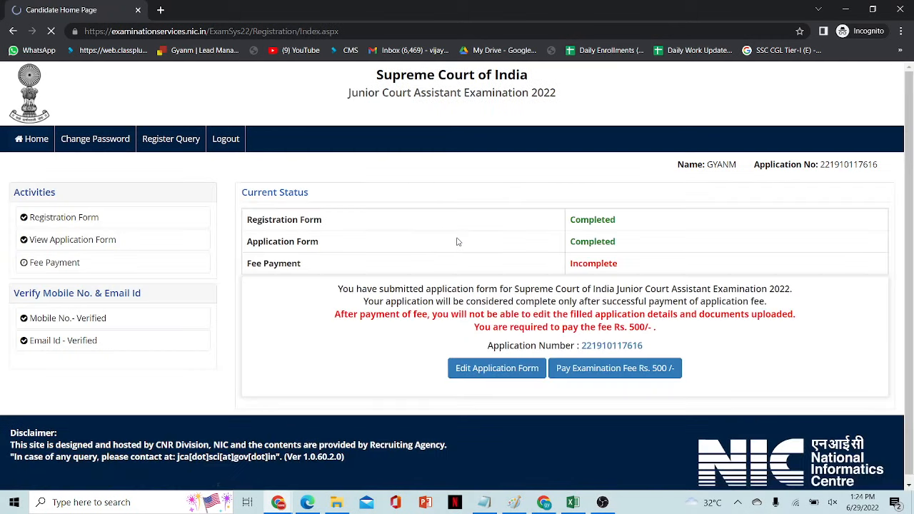
Step: Begin paying the Rs. 500 examination fee with Online Payment as the payment mode
{"action": "left_click", "coordinate": [585, 371]}
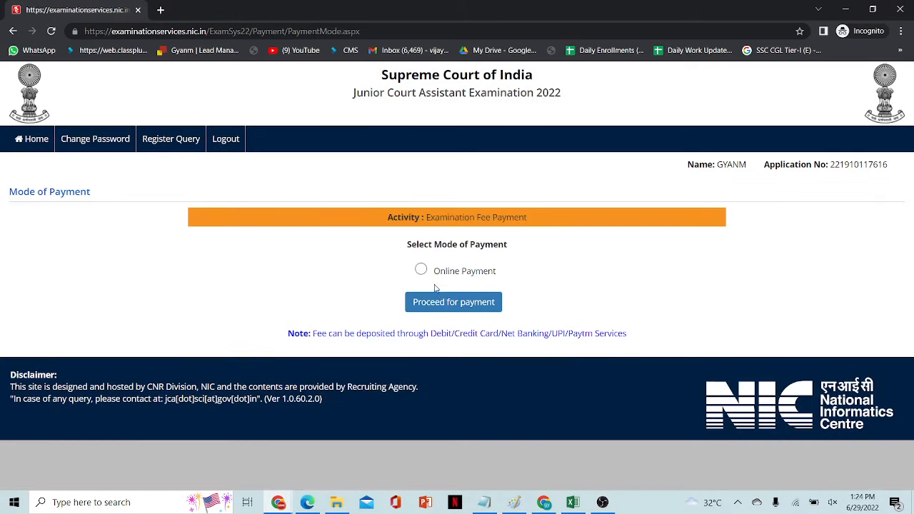
{"action": "left_click", "coordinate": [422, 271]}
{"action": "left_click", "coordinate": [454, 303]}
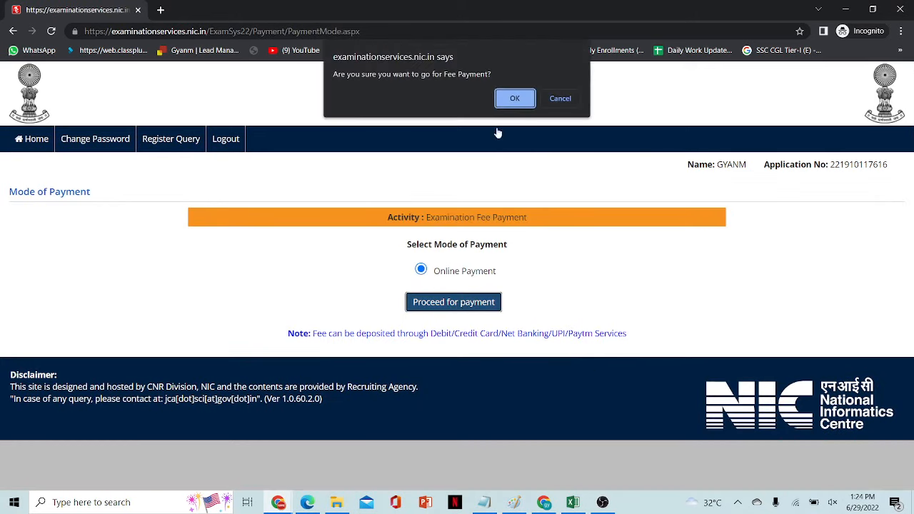
{"action": "left_click", "coordinate": [515, 98]}
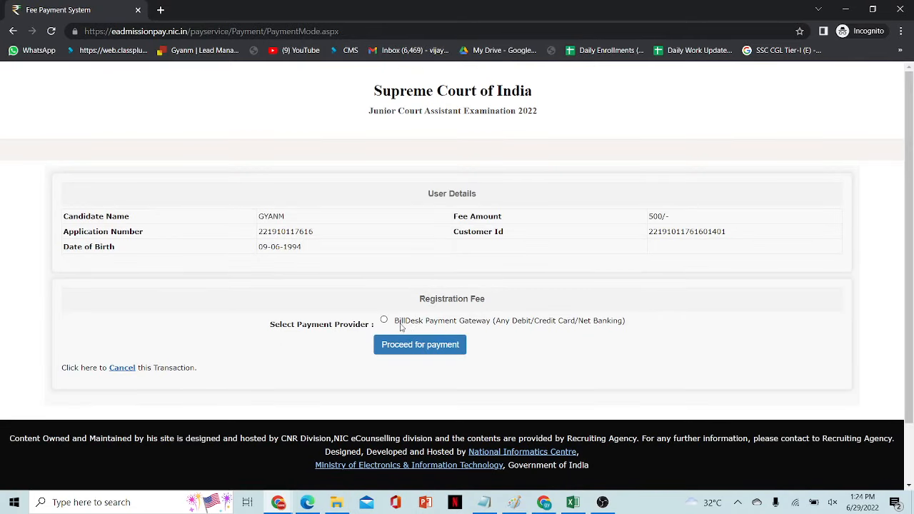
Step: Select the BillDesk Payment Gateway and proceed to its ₹500.00 checkout
{"action": "left_click", "coordinate": [385, 320]}
{"action": "left_click", "coordinate": [409, 350]}
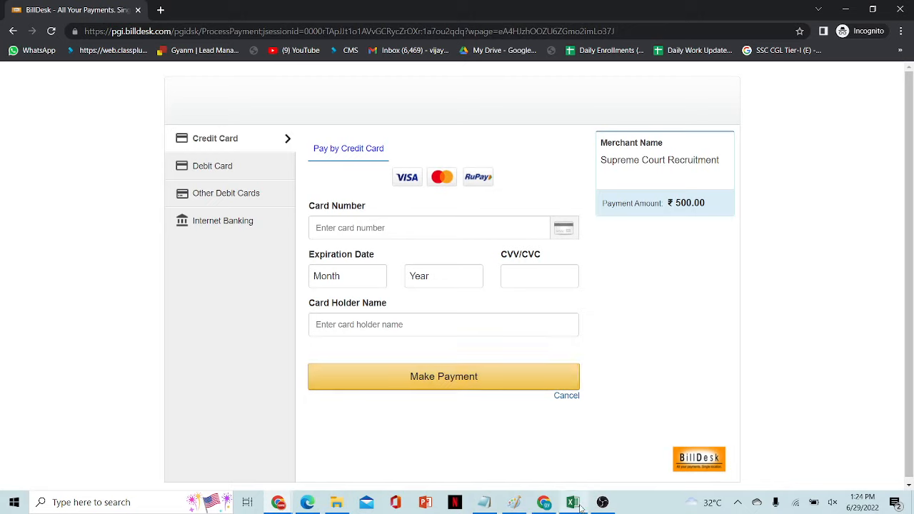
{"action": "left_click", "coordinate": [603, 503]}
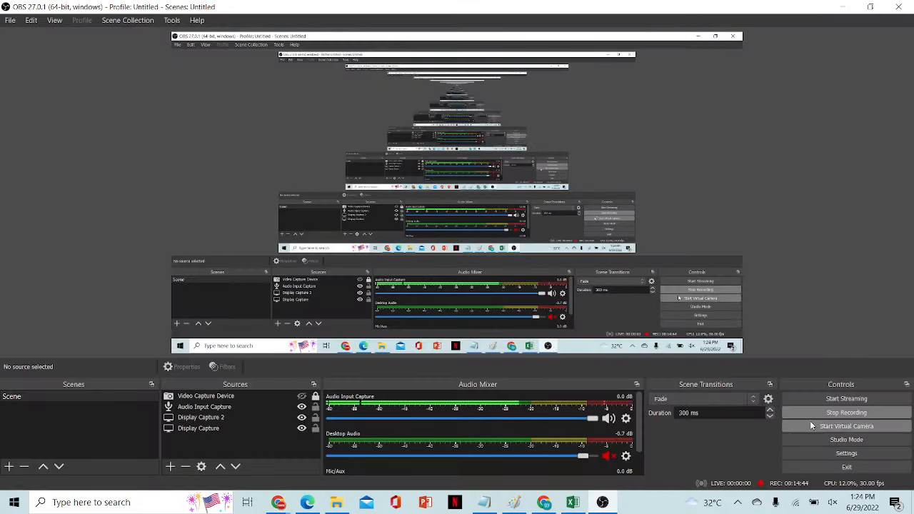